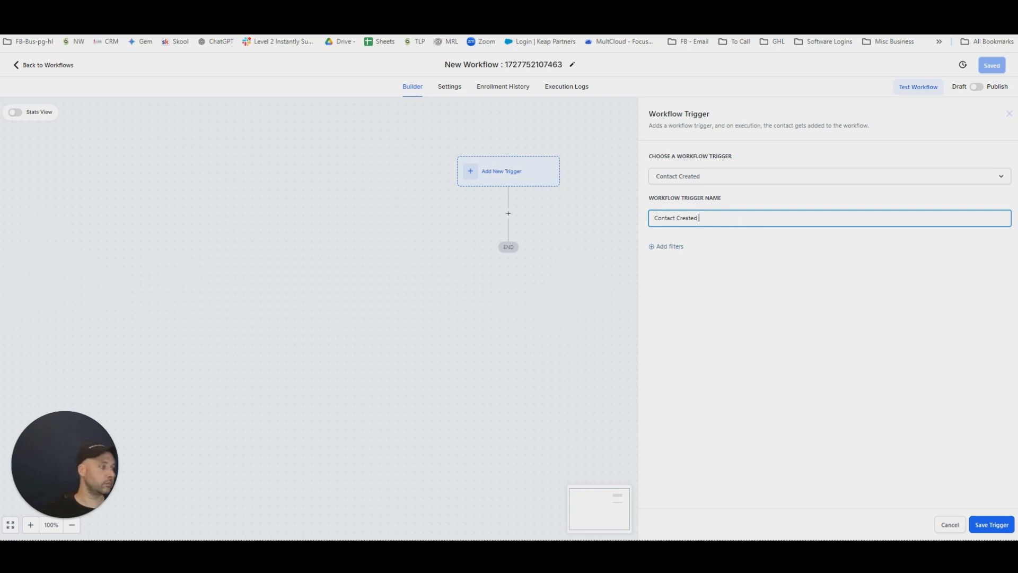
Save the Contact Created trigger and rename the workflow as Contact Created Add Round Robin Cold Email Address.
click(991, 524)
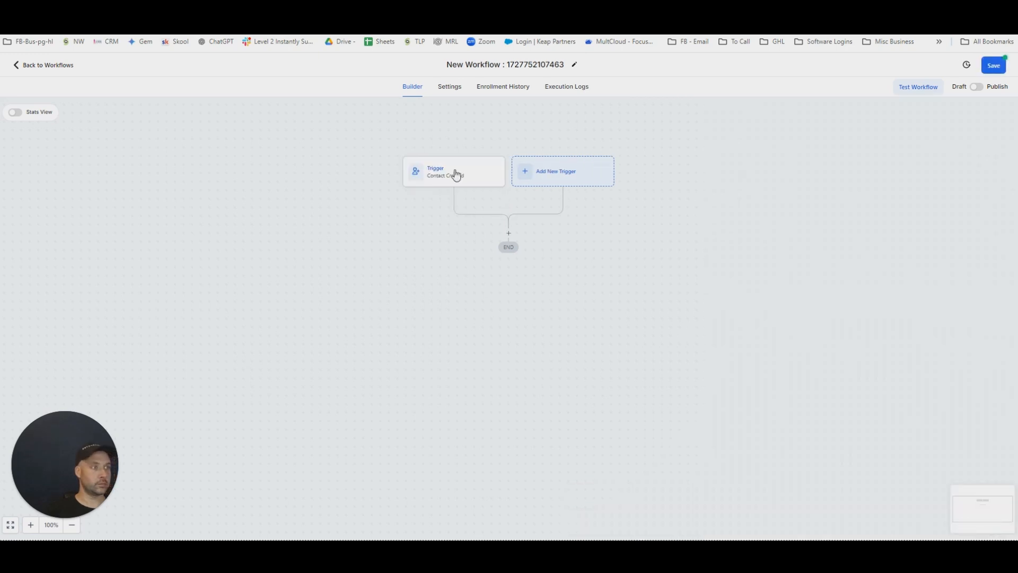
click(566, 61)
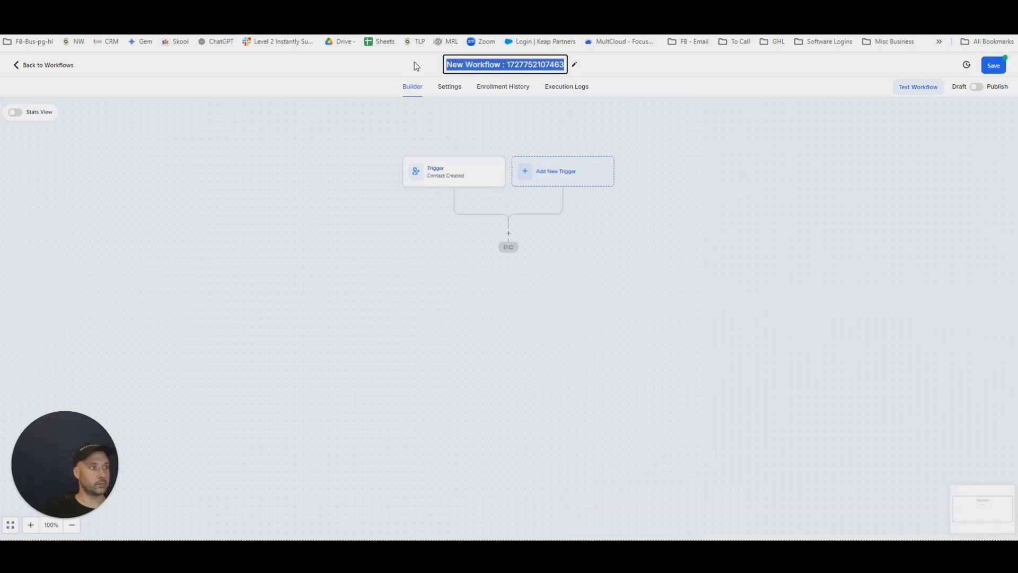
text(Contact )
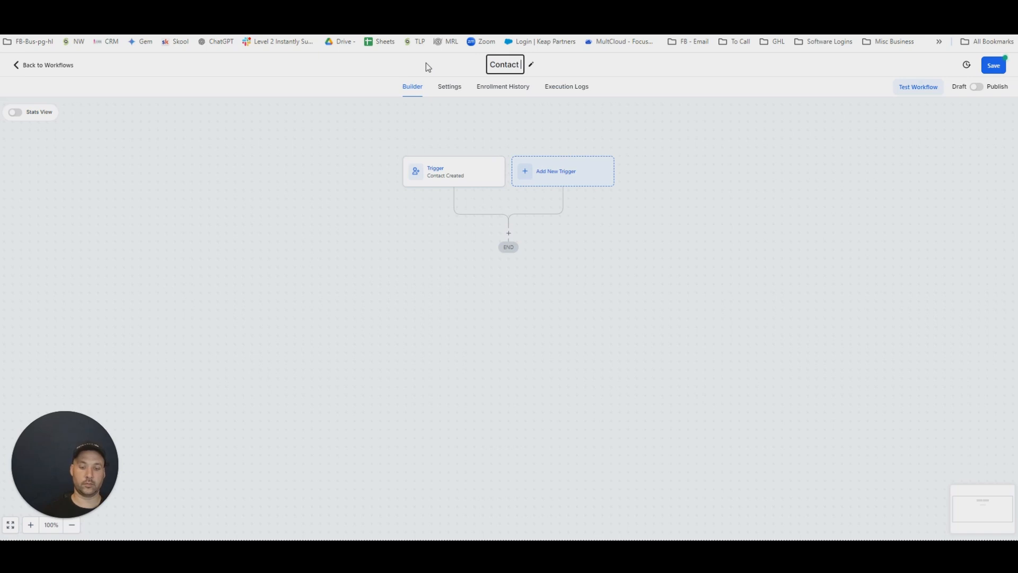
text(Created A)
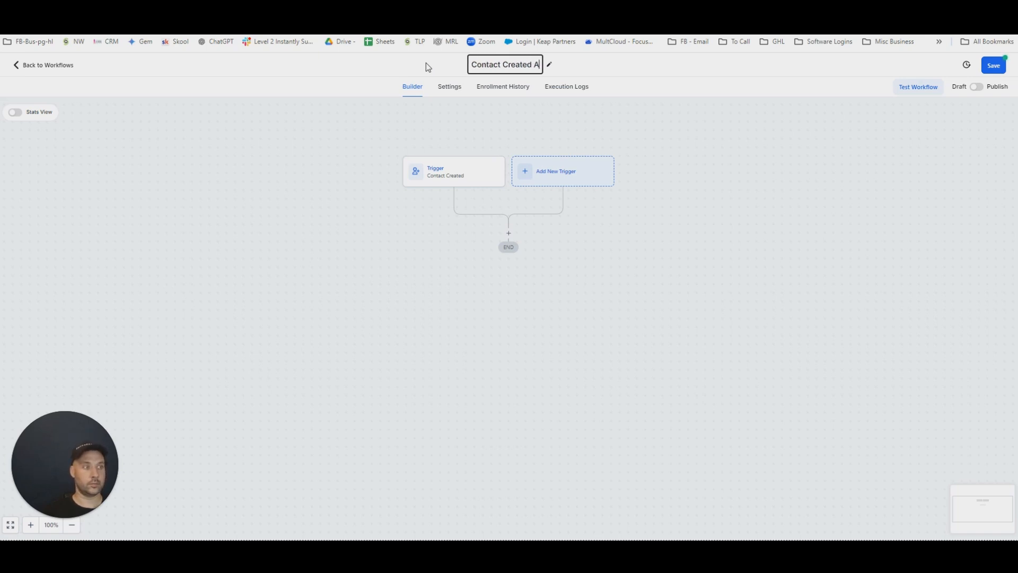
text(dd Round Robin)
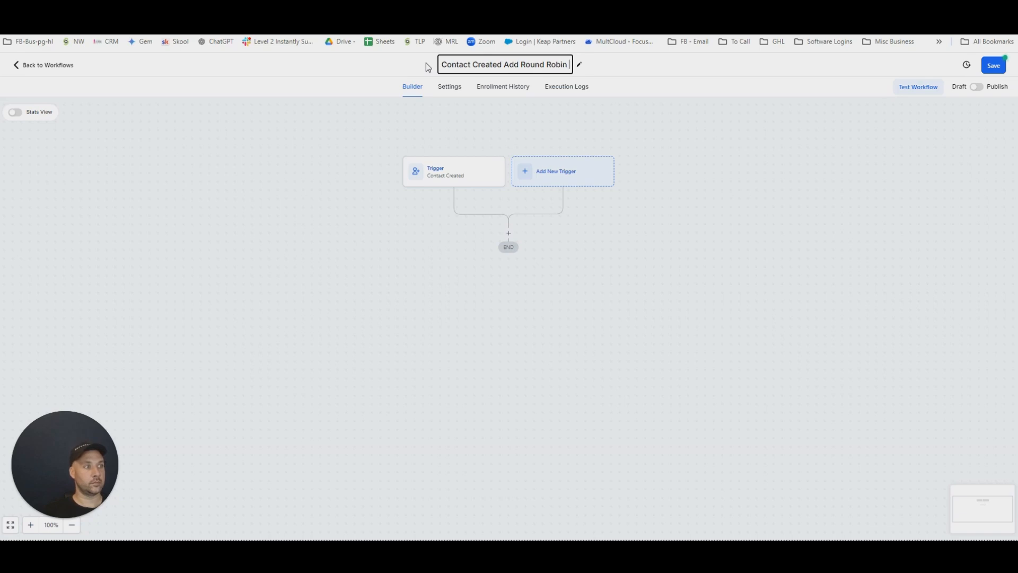
text( Email)
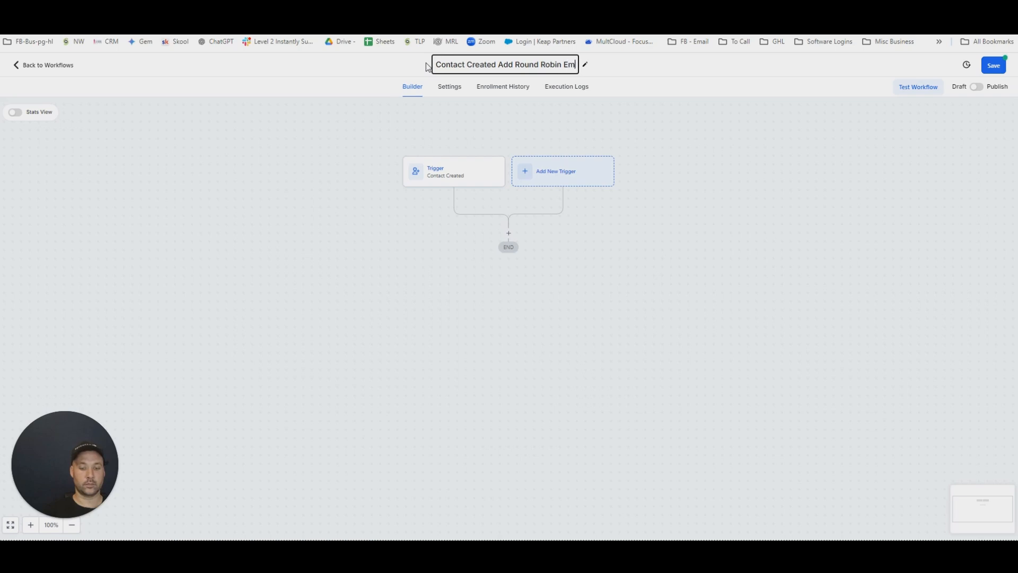
key(BackSpace)
key(BackSpace)
key(BackSpace)
key(BackSpace)
key(BackSpace)
text(Cold Email)
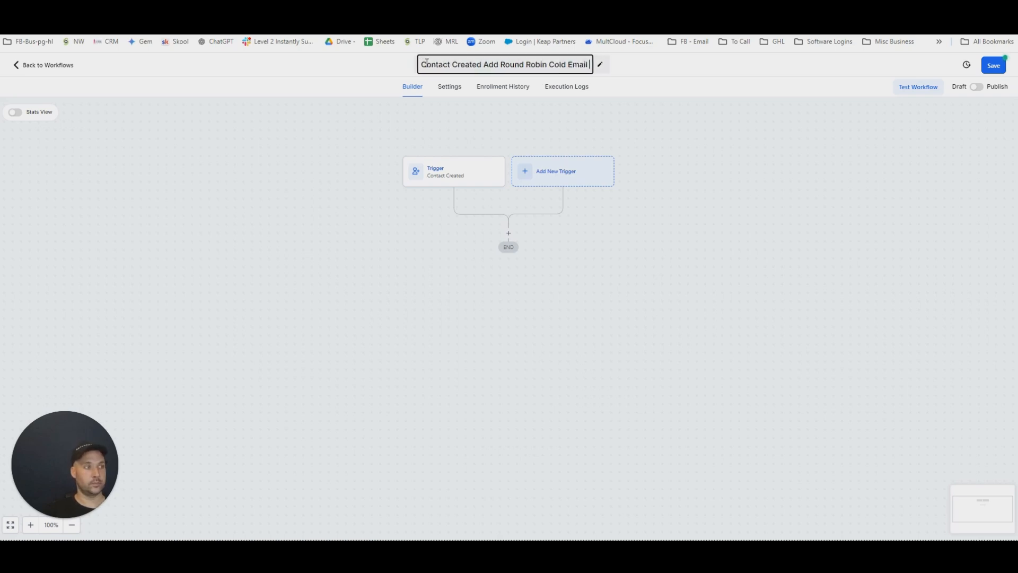
text( Address)
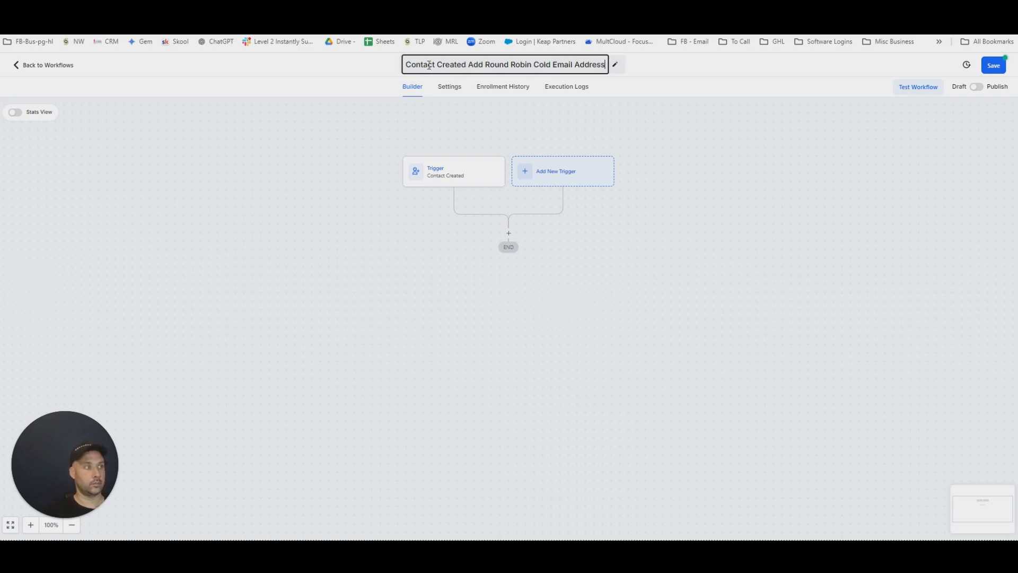
click(721, 279)
Add a Split action after the trigger and give it three extra paths, making five in total.
click(508, 233)
scroll(813, 345, down, 10)
click(810, 304)
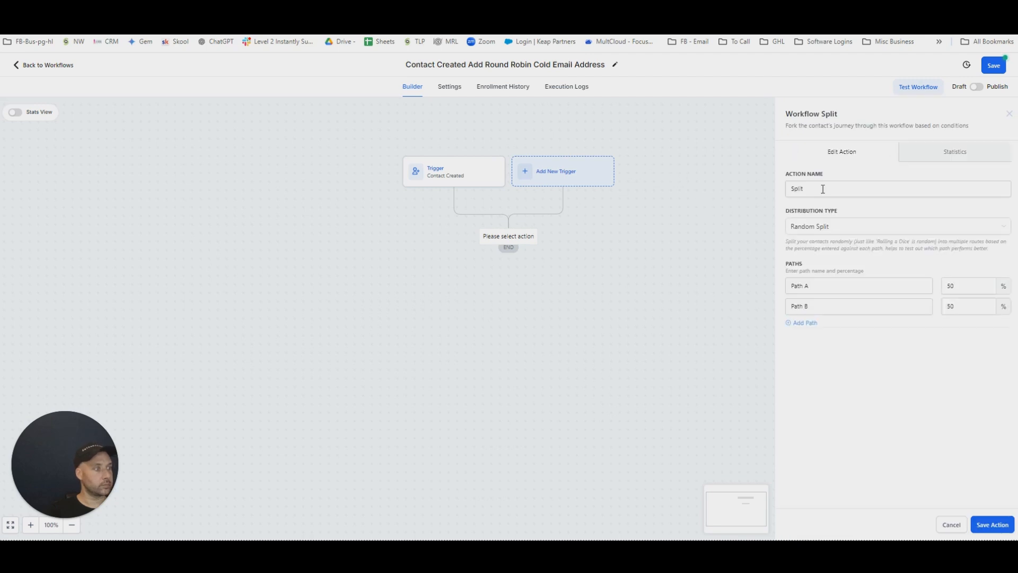
click(805, 323)
click(806, 344)
click(808, 366)
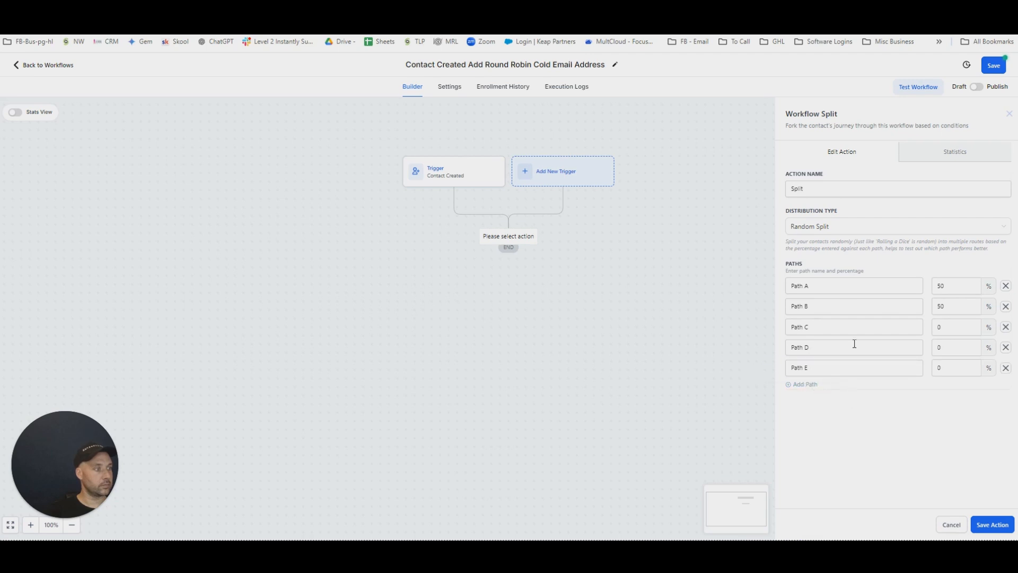
Name the first four split paths First 5 Emails, Emails 6 - 10, Emails 11 - 15 and Emails 16 - 20.
drag(843, 289, 749, 280)
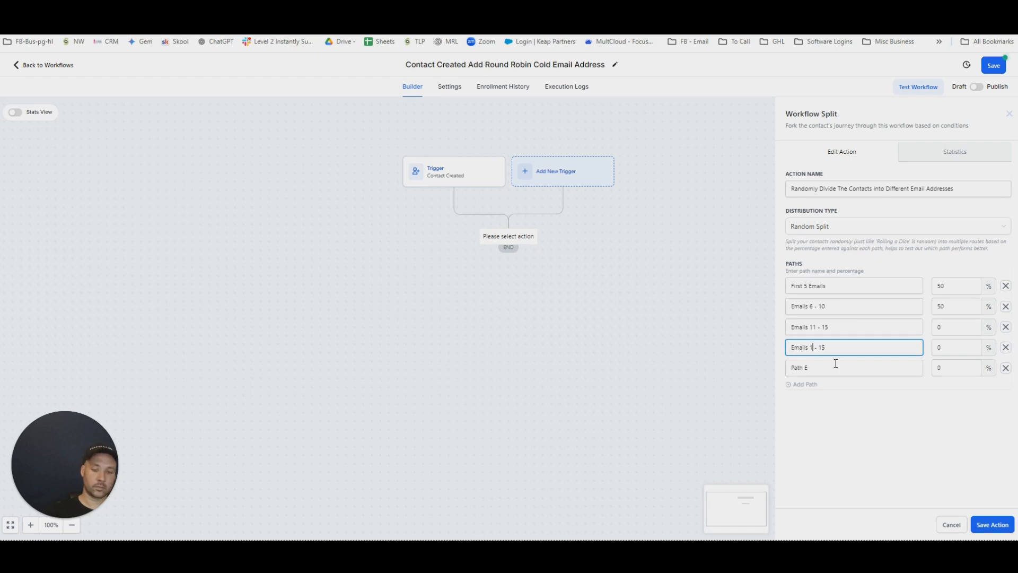
text(5)
key(BackSpace)
text(6 - 20)
click(841, 349)
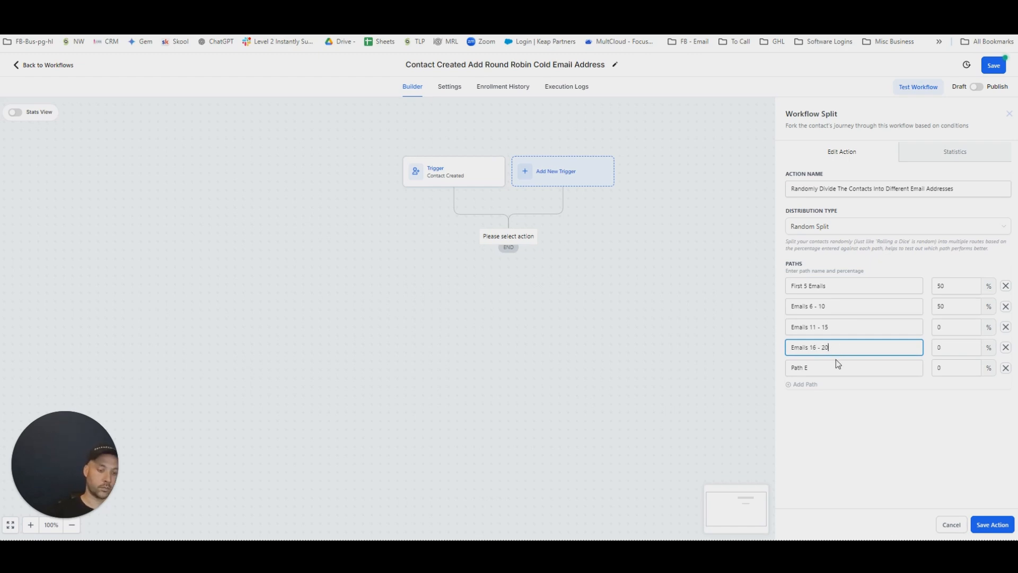
Name the fifth path Emails 21- 25, set all five paths to 20 percent each and save the split action.
triple_click(844, 350)
key(ctrl+c)
triple_click(841, 367)
key(ctrl+v)
key(BackSpace)
key(BackSpace)
key(BackSpace)
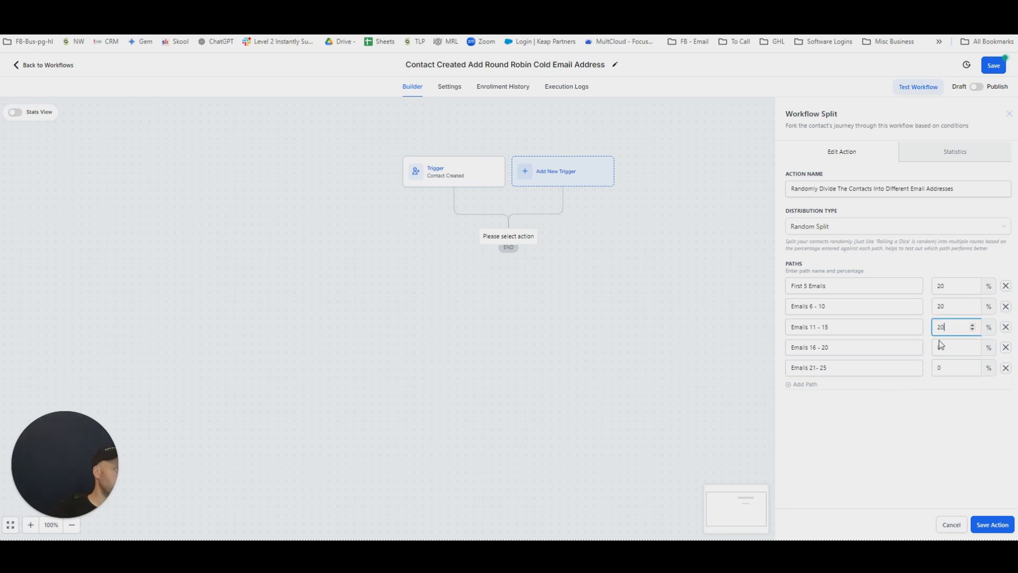
key(Tab)
key(Tab)
text(20)
click(992, 525)
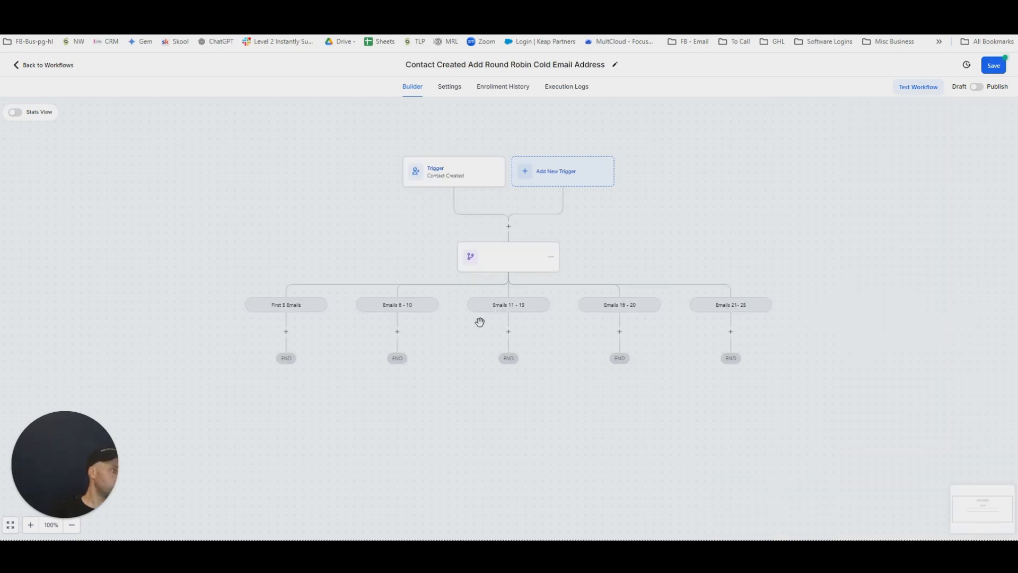
Reopen the main split action, name it Randomly Select Cold Email Assigned Email and save it.
click(286, 333)
click(511, 261)
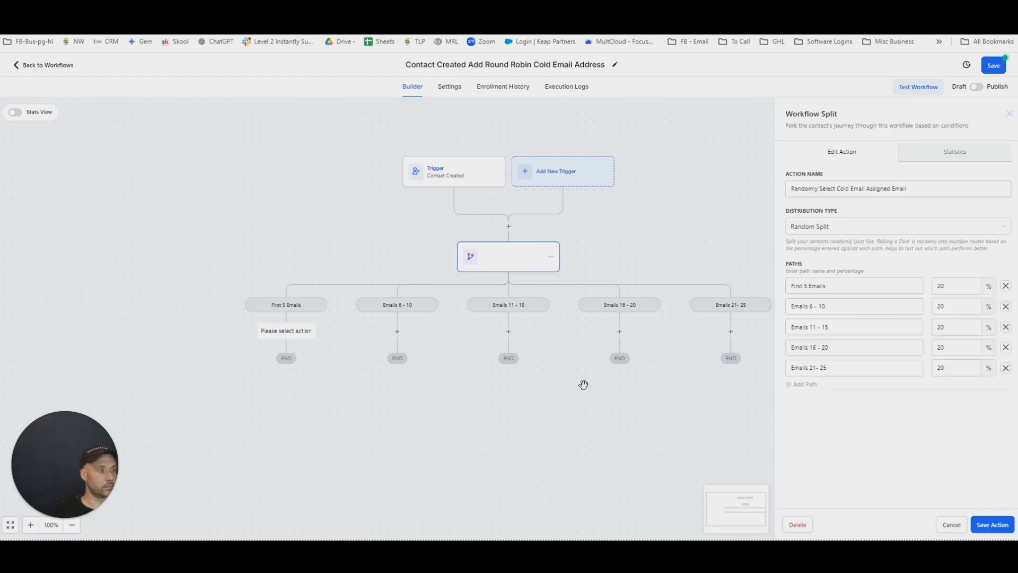
click(992, 525)
Add a second Split action under the First 5 Emails branch and extend it to five paths.
click(286, 332)
scroll(804, 140, down, 10)
click(803, 128)
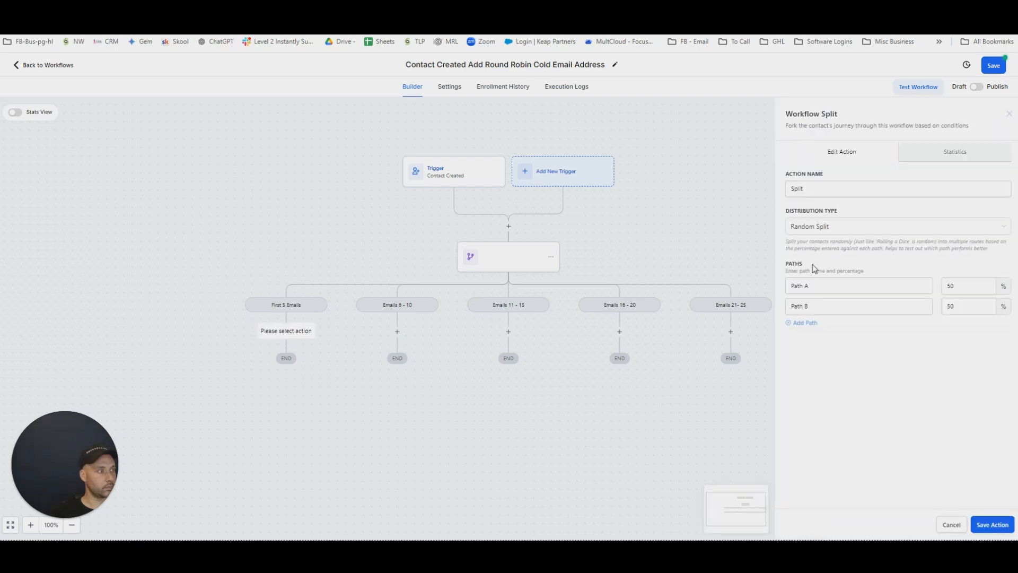
click(803, 323)
click(810, 347)
click(805, 364)
Name the nested split's paths Email 1 to Email 5, set each to 20 percent and save the action.
triple_click(837, 282)
text(Email)
key(Tab)
click(864, 285)
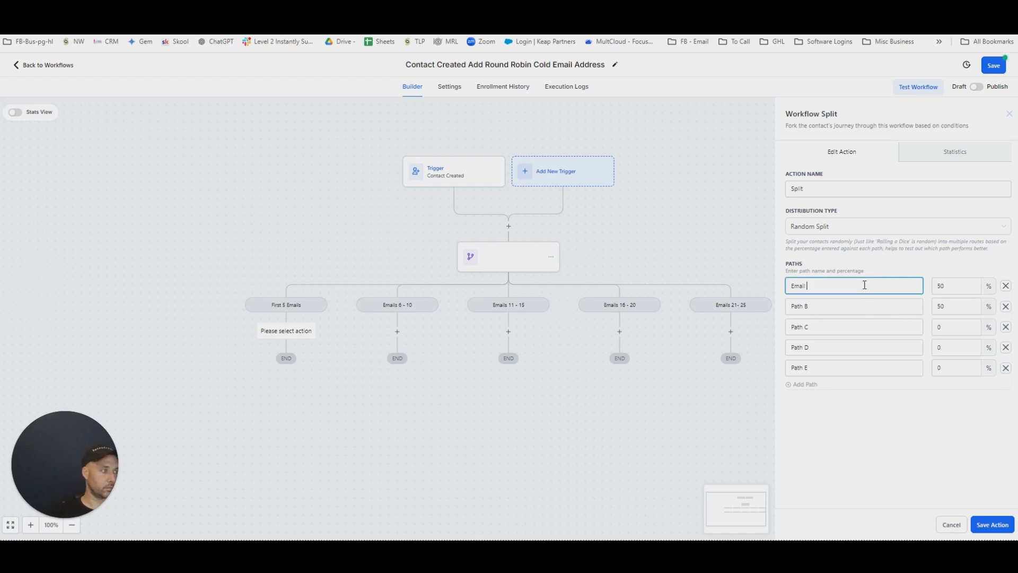
key(ctrl+a)
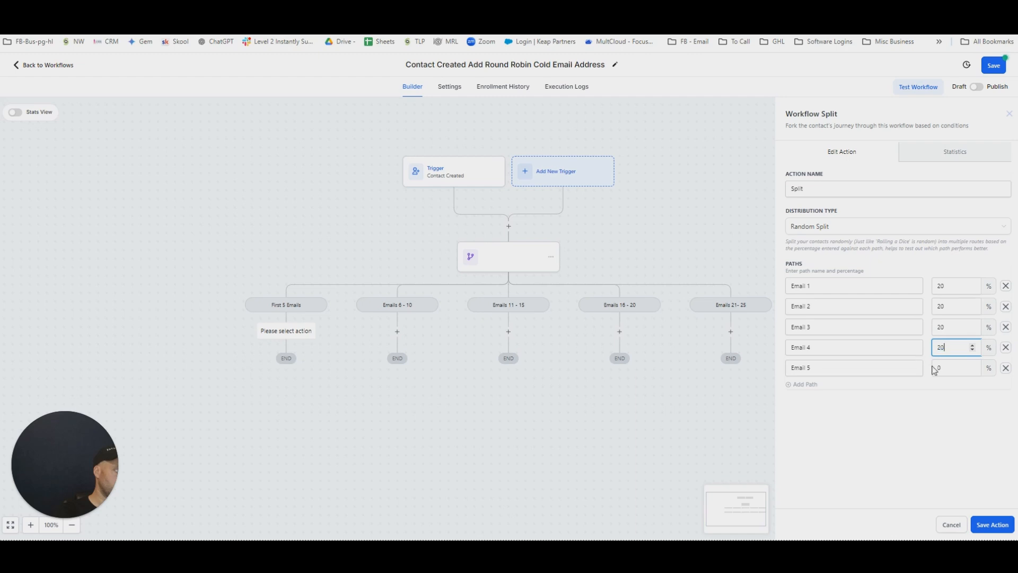
click(939, 368)
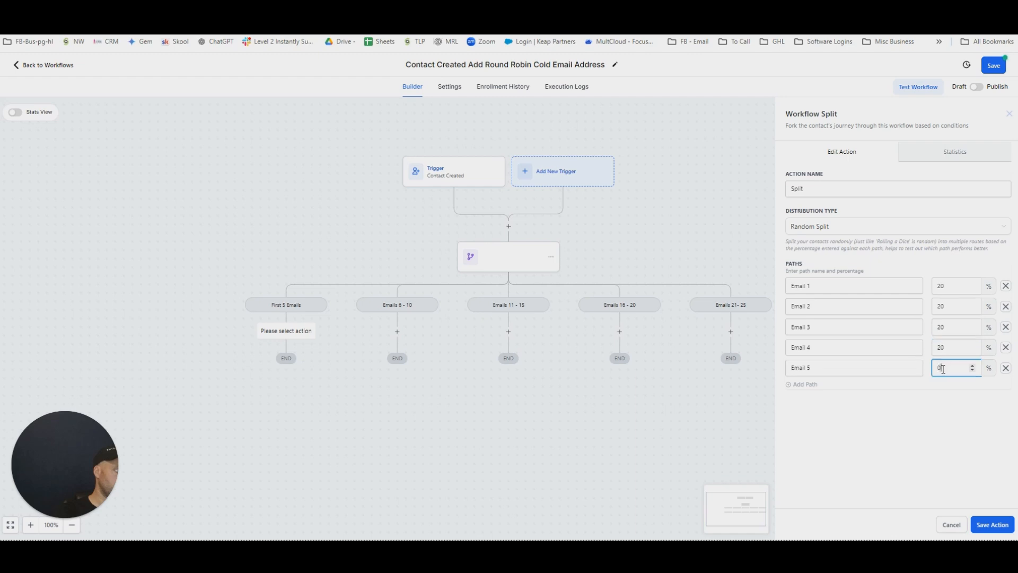
text(20)
click(993, 524)
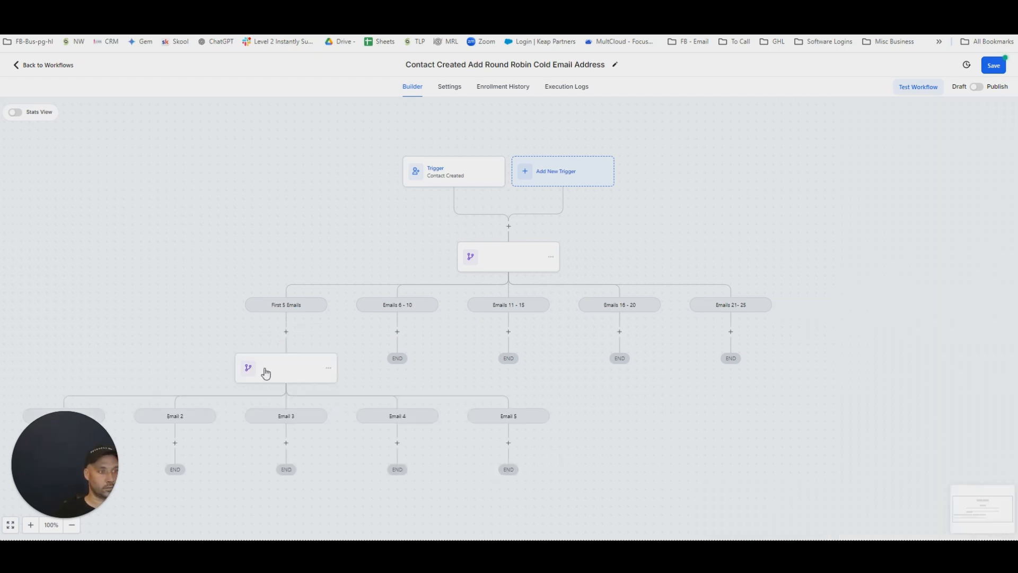
Rename the split under First 5 Emails as Cold Email Addresses 1-5 and save it.
click(265, 371)
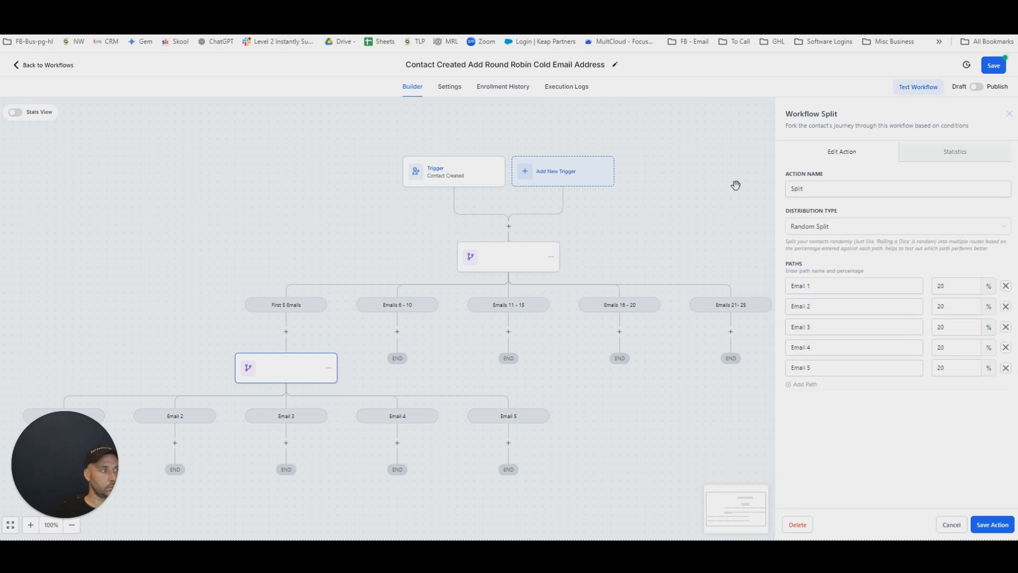
double_click(843, 184)
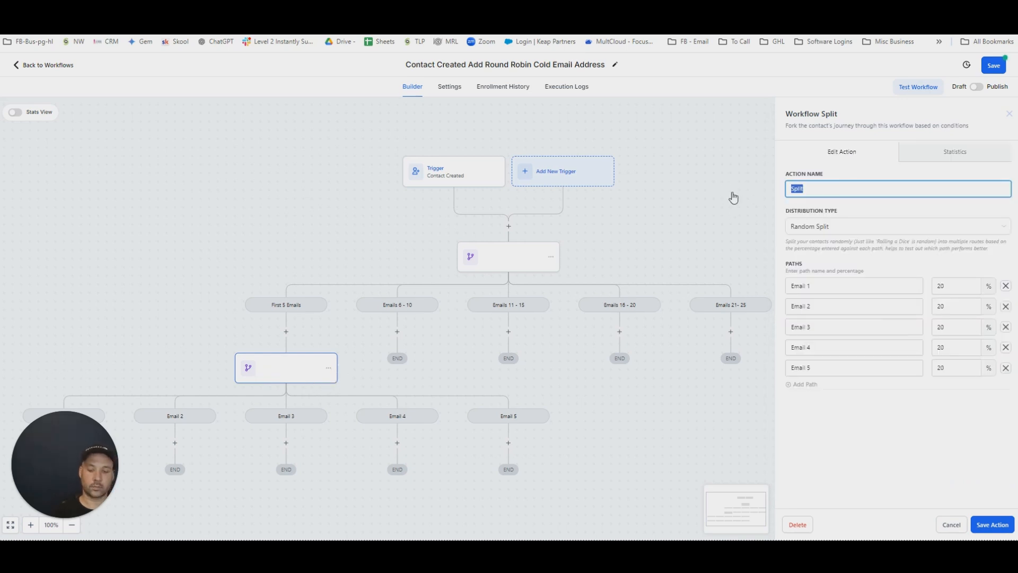
text(Cold Email Addresses 1-5)
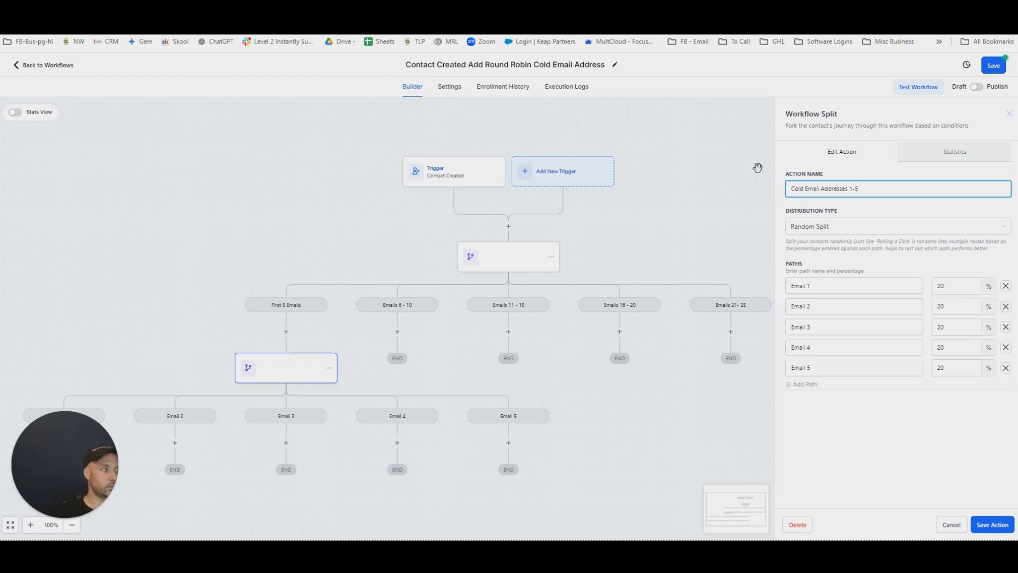
key(ctrl+a)
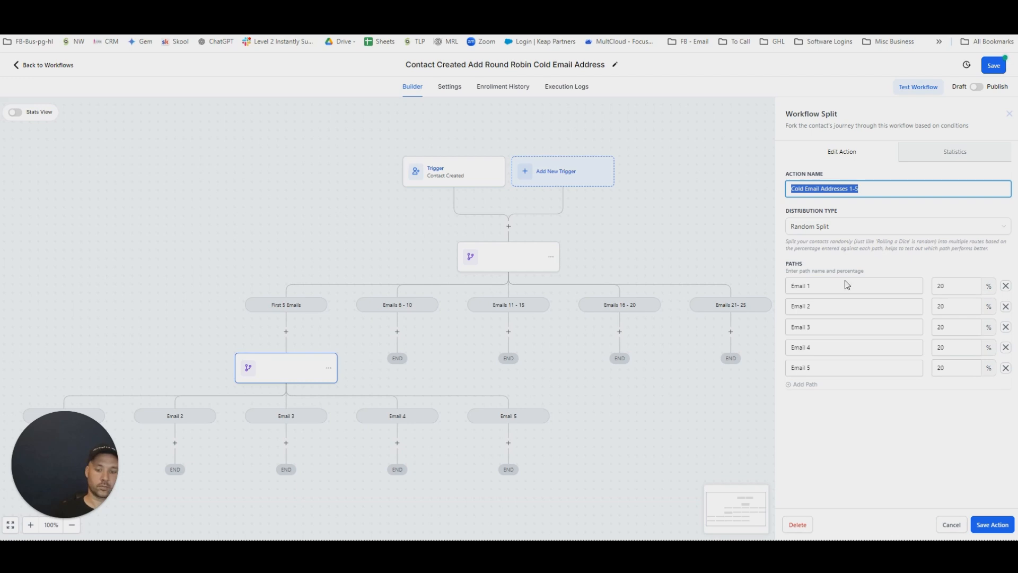
click(995, 530)
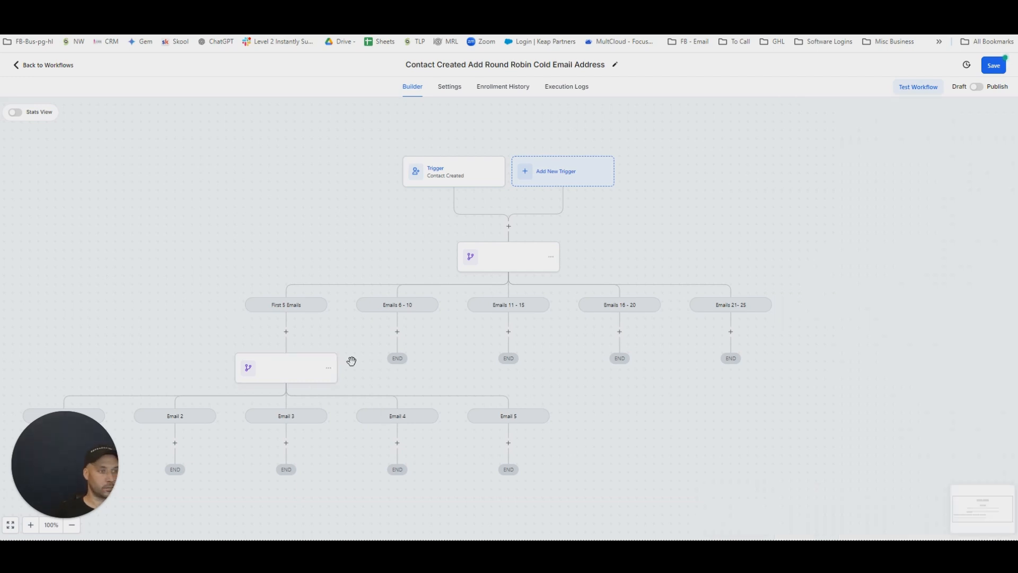
click(330, 370)
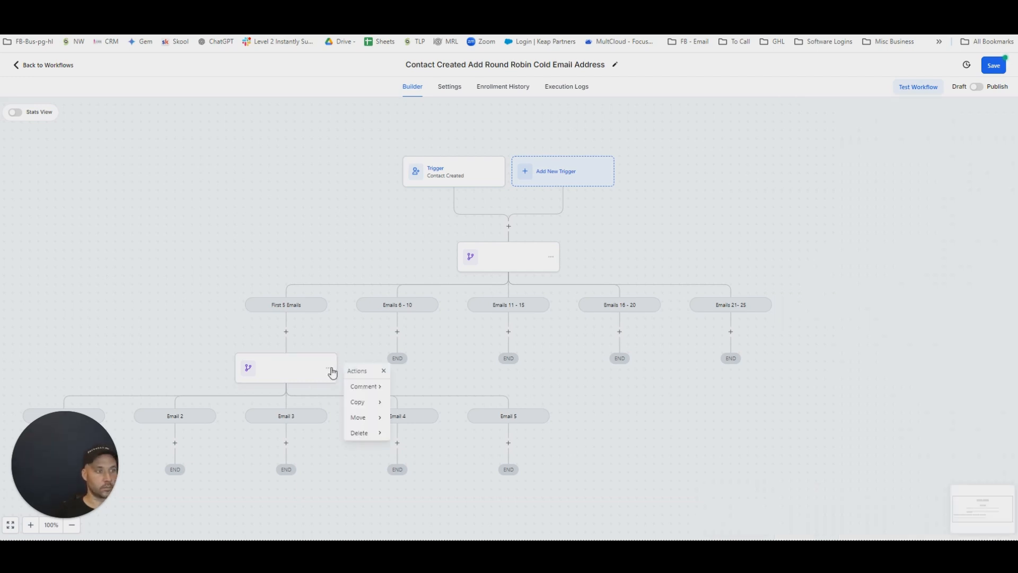
click(627, 411)
Search the actions for Notes and add an Add To Notes action under the Email 1 branch.
scroll(387, 391, down, 3)
drag(336, 452, 548, 396)
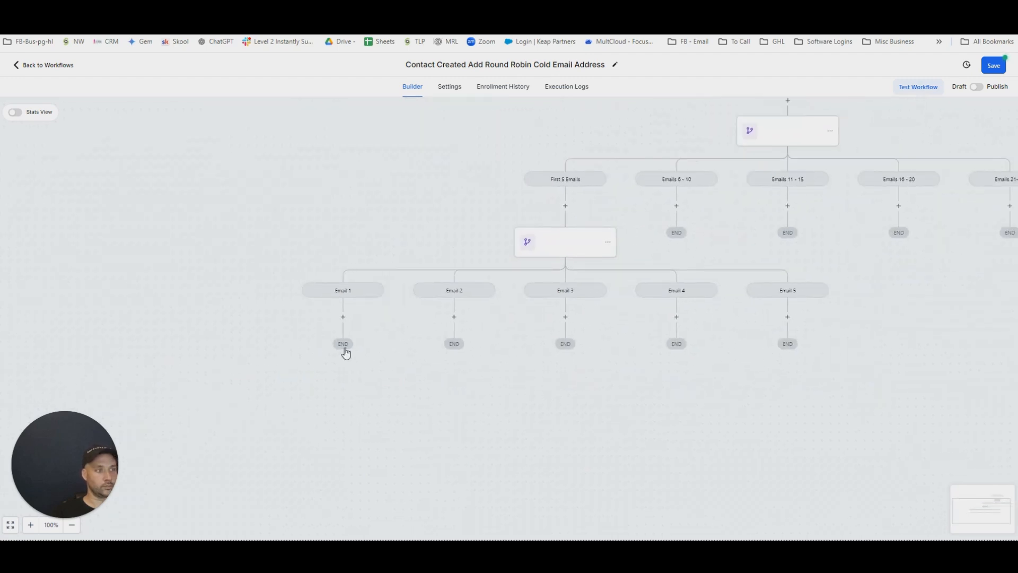
click(343, 318)
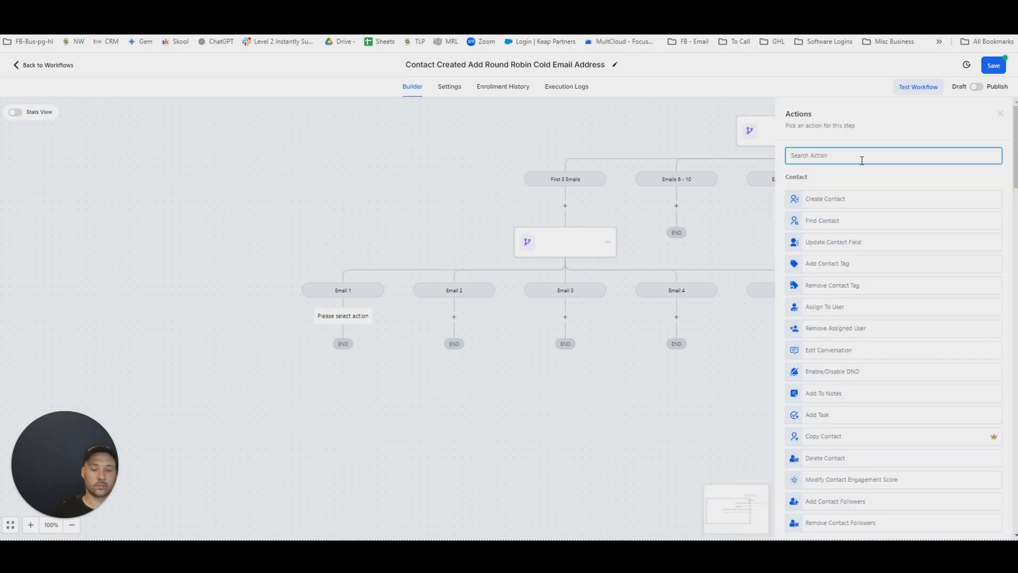
text(Notes)
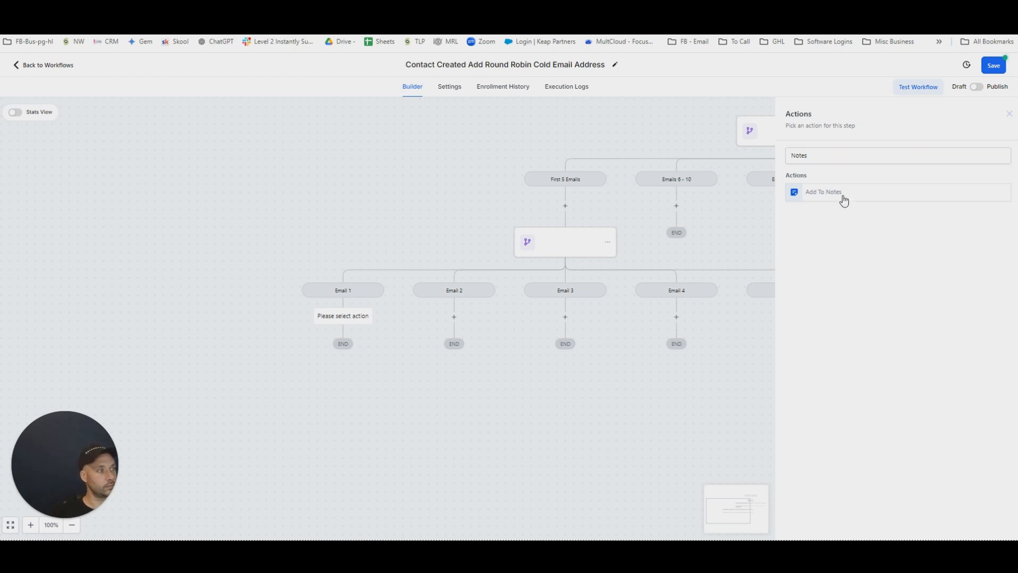
click(842, 195)
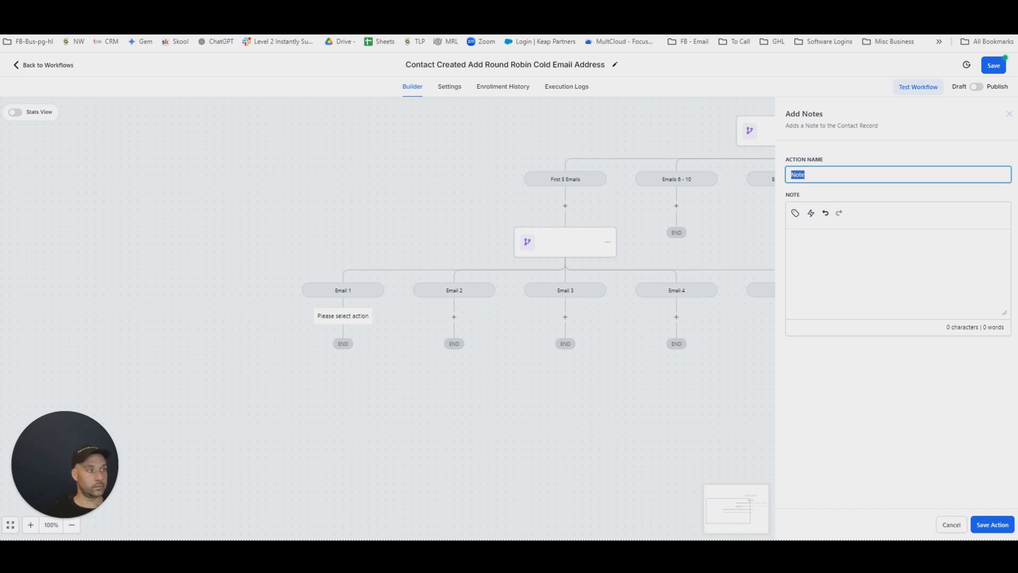
Set the note action's name to Custom Field Cold Email Address Updated 1.
text(usto)
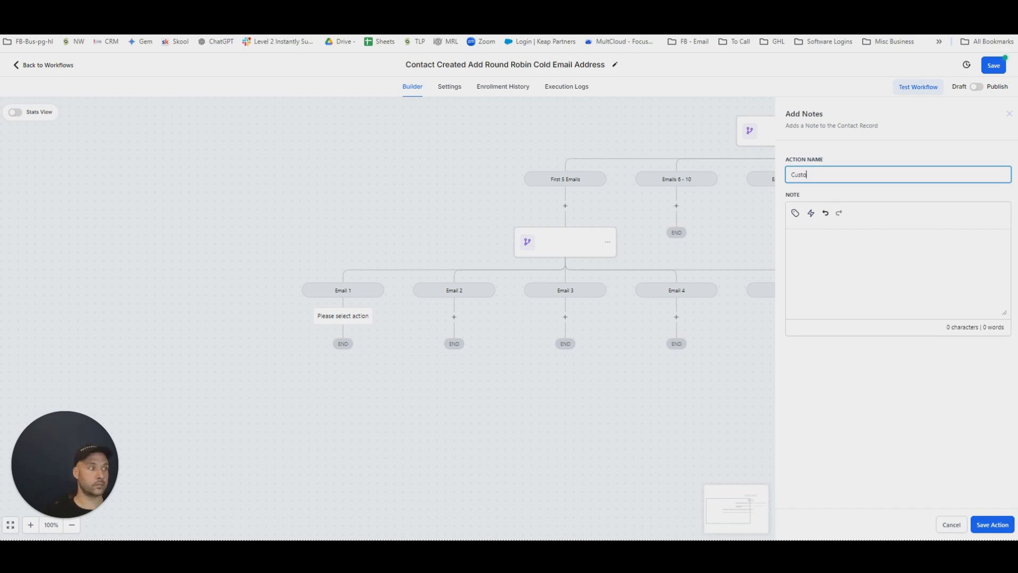
text(m Field Cold Email)
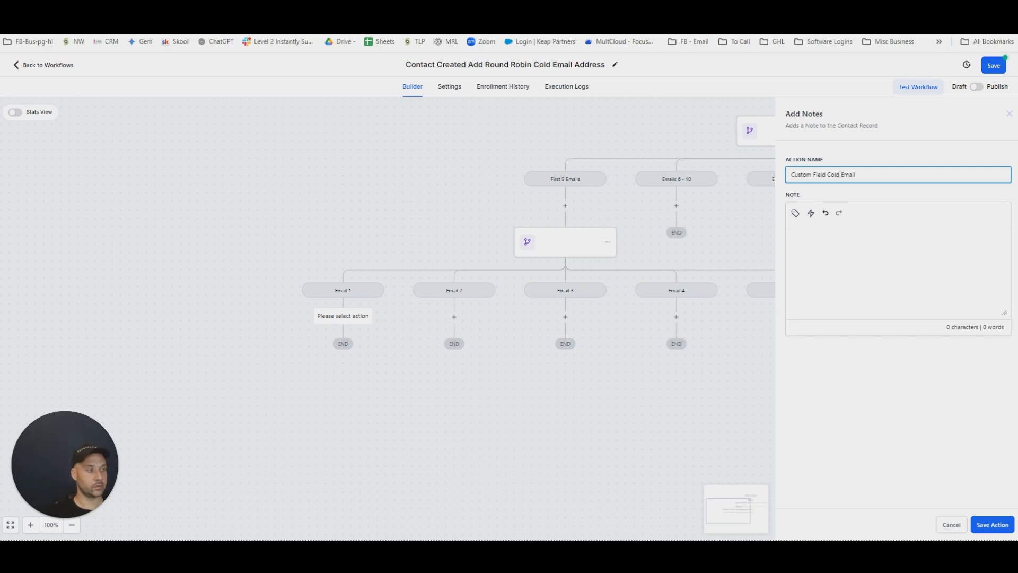
text(ress Updated)
key(ctrl+a)
click(817, 237)
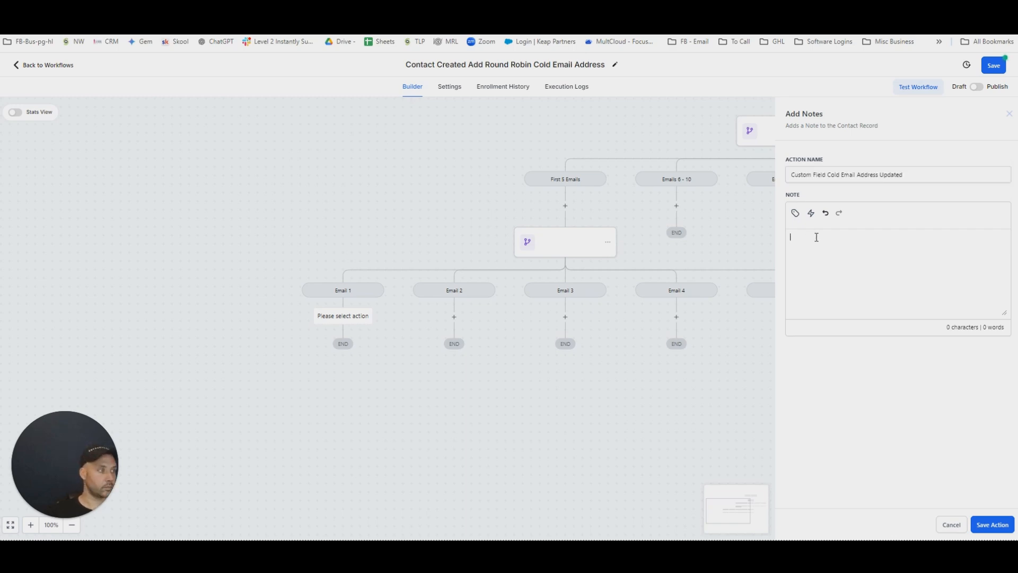
click(933, 173)
text(1)
Insert the Right now time custom value into the text of the Email 1 branch's note.
click(879, 233)
click(795, 212)
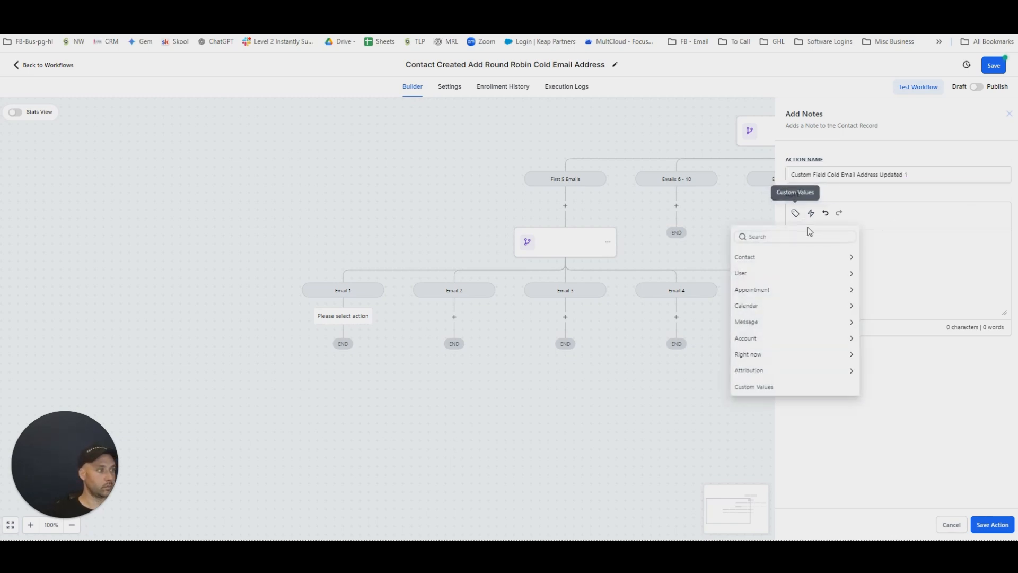
click(749, 354)
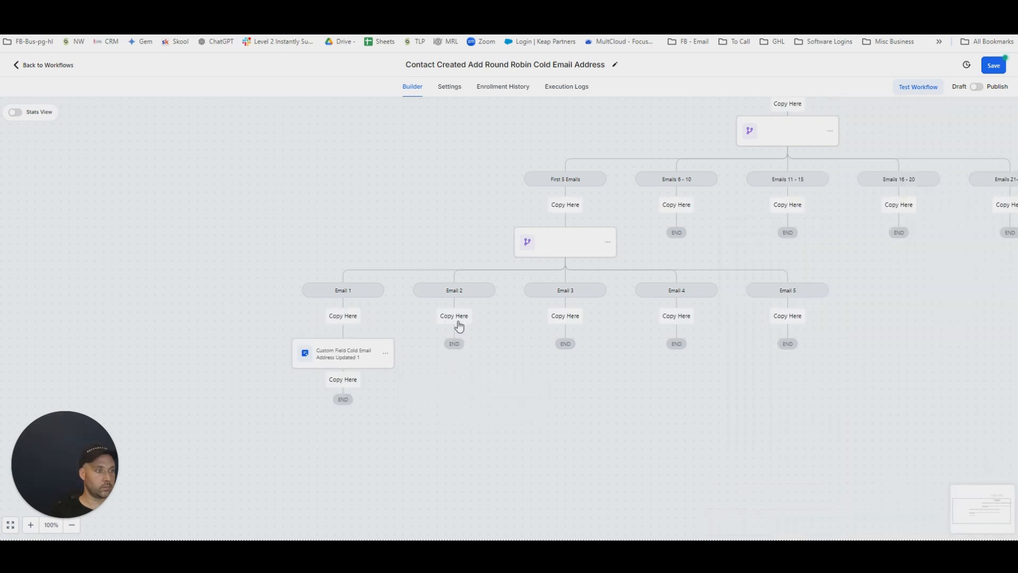
Copy the Custom Field Cold Email Address Updated 1 note action into the Email 2 and Email 3 branches.
click(458, 321)
click(493, 353)
click(507, 363)
click(562, 348)
click(545, 298)
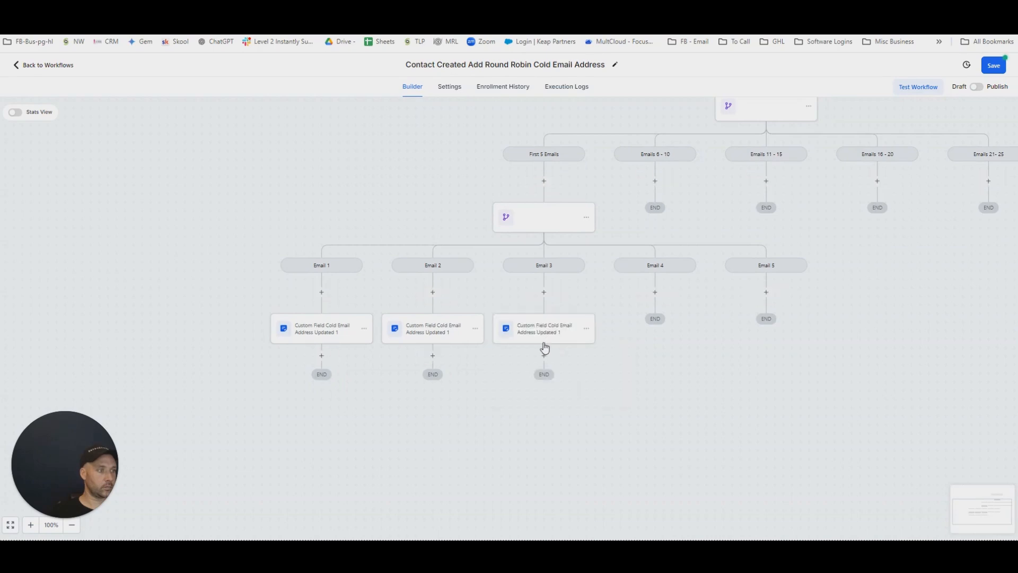
Copy the note action from the Email 3 branch into the Email 4 and Email 5 branches.
click(586, 328)
click(615, 362)
click(662, 348)
click(656, 296)
click(697, 328)
click(727, 362)
click(777, 347)
click(766, 293)
Rename the Email 2 note action to Custom Field Cold Email Address Updated 2, change its note to Cold Email 2 and save.
click(415, 335)
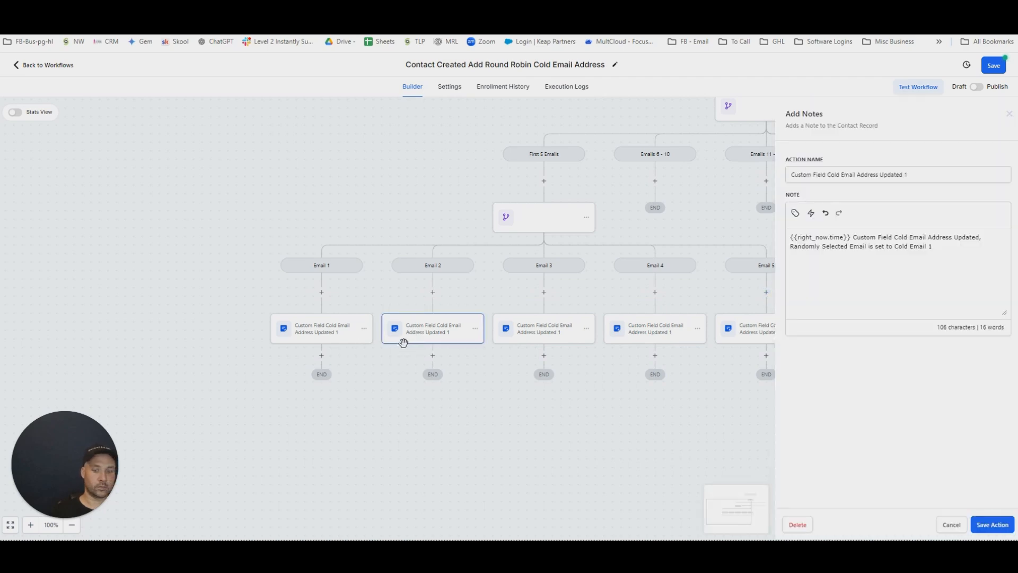
click(923, 173)
click(935, 246)
text(2)
click(992, 524)
Rename the Email 3 note action to Custom Field Cold Email Address Updated 3, change its note to Cold Email 3 and save.
click(524, 336)
click(908, 174)
key(BackSpace)
text(3)
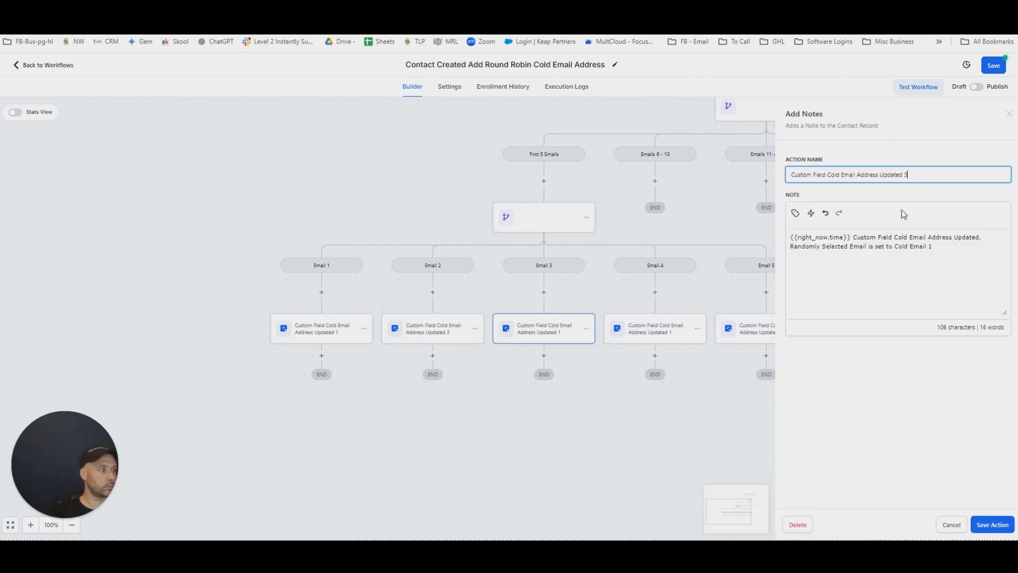
click(934, 245)
key(BackSpace)
text(3)
click(1007, 530)
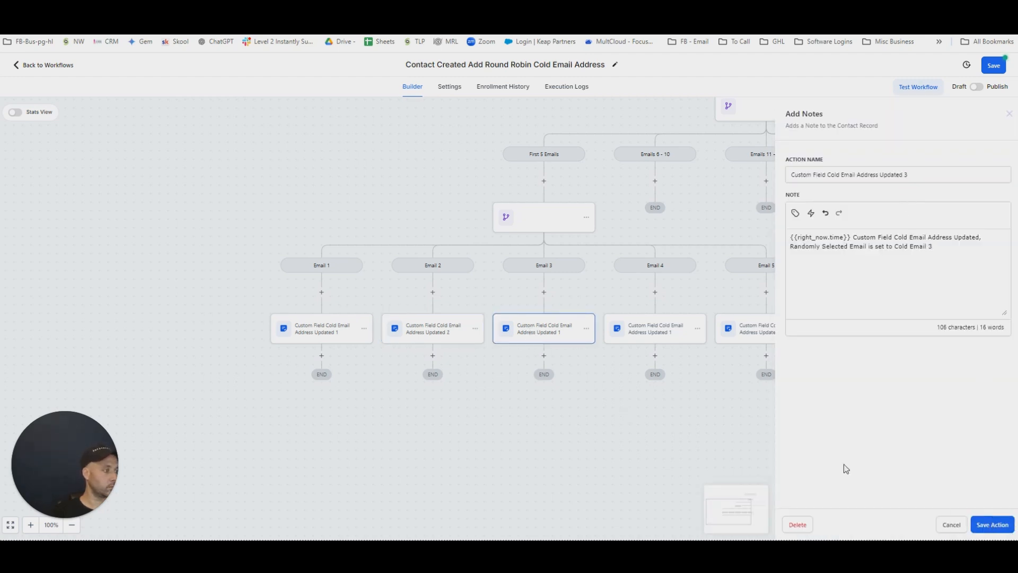
Rename the Email 4 note action to Custom Field Cold Email Address Updated 4, change its note to Cold Email 4 and save.
click(653, 339)
click(922, 180)
key(BackSpace)
text(4)
click(931, 249)
key(BackSpace)
text(4)
click(994, 522)
Rename the Email 5 note action to Custom Field Cold Email Address Updated 5, update its note text to match and save.
click(770, 337)
click(916, 172)
key(BackSpace)
text(5)
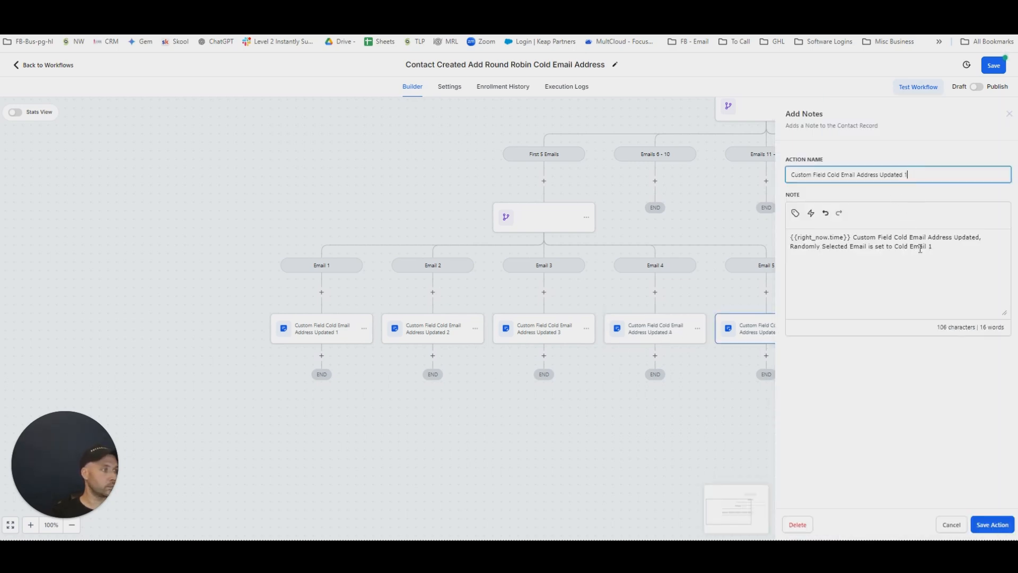
click(941, 260)
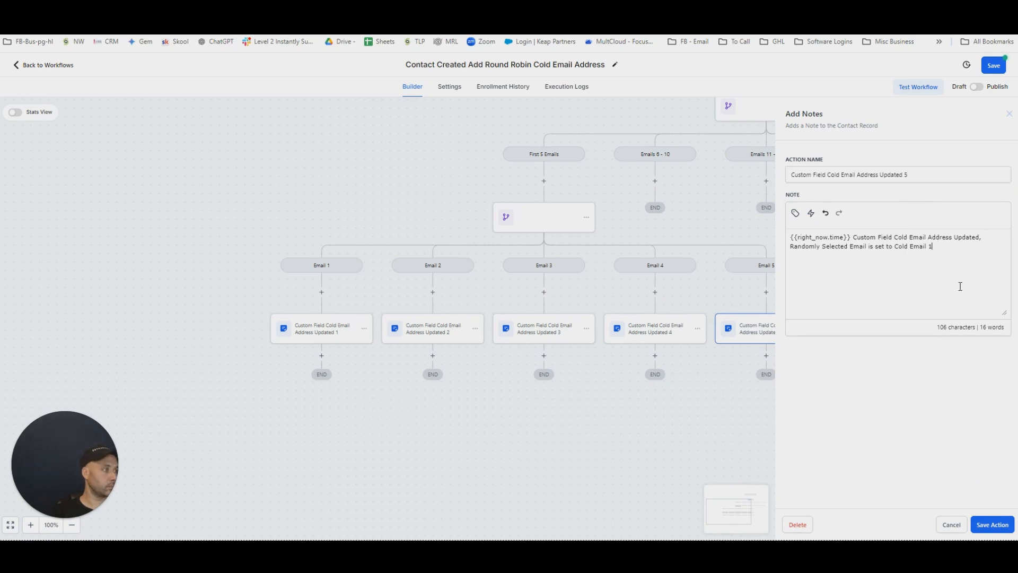
click(992, 525)
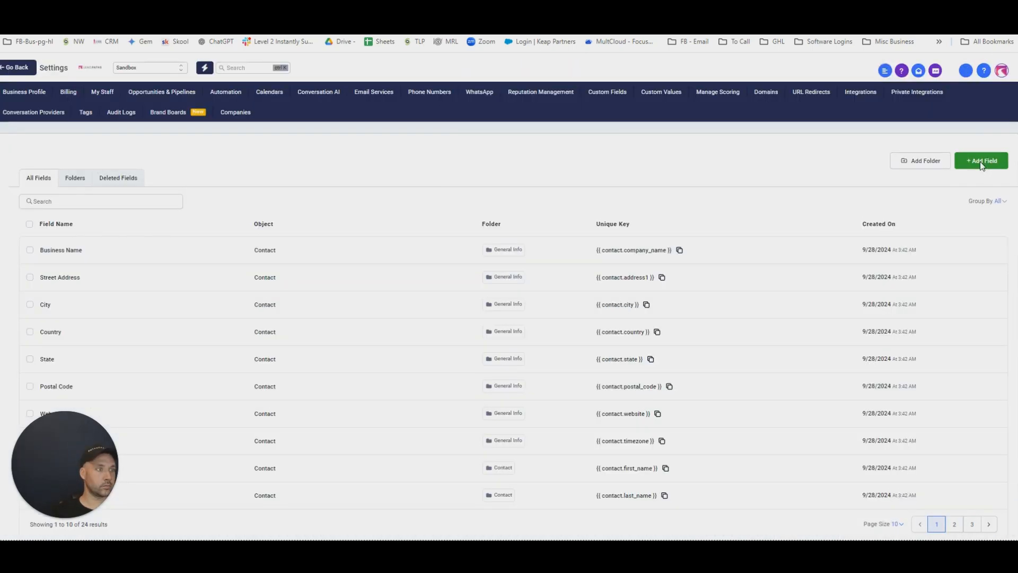
Create a Single Line contact custom field named Randomly assigned - Cold Email Address in the Additional Info group and save it.
click(980, 161)
click(263, 231)
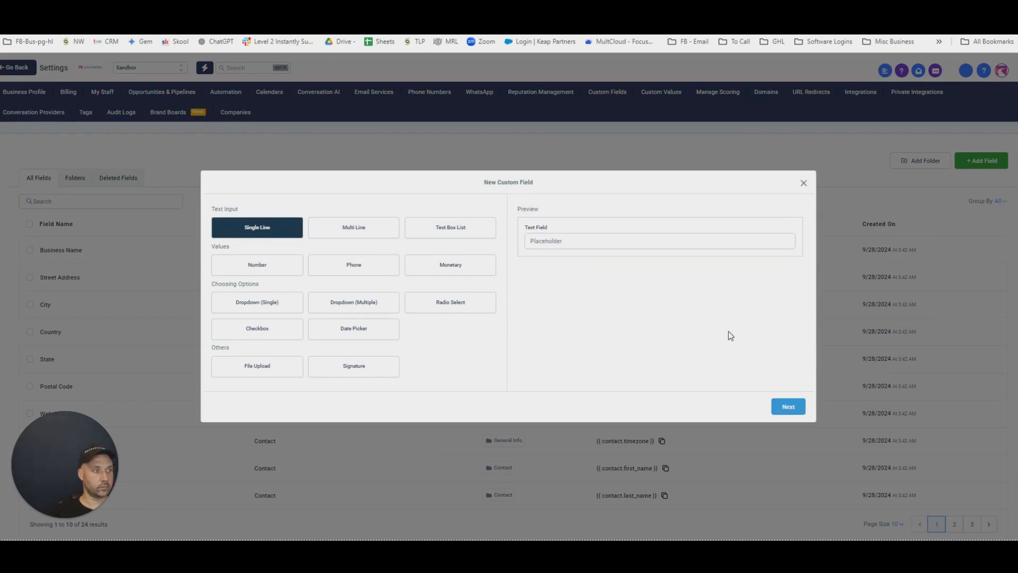
click(788, 406)
click(303, 275)
key(ctrl+v)
click(292, 305)
click(269, 361)
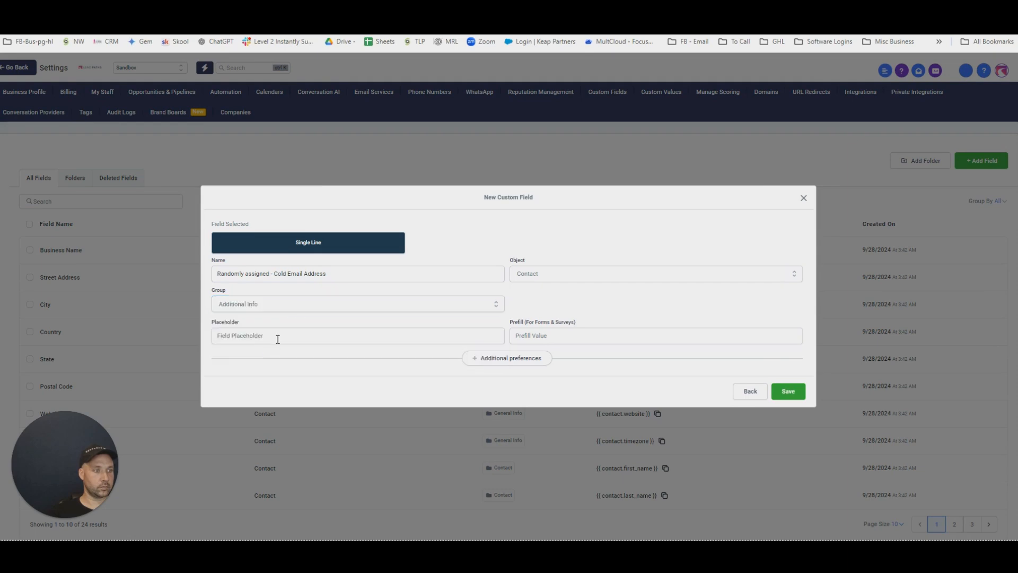
click(788, 391)
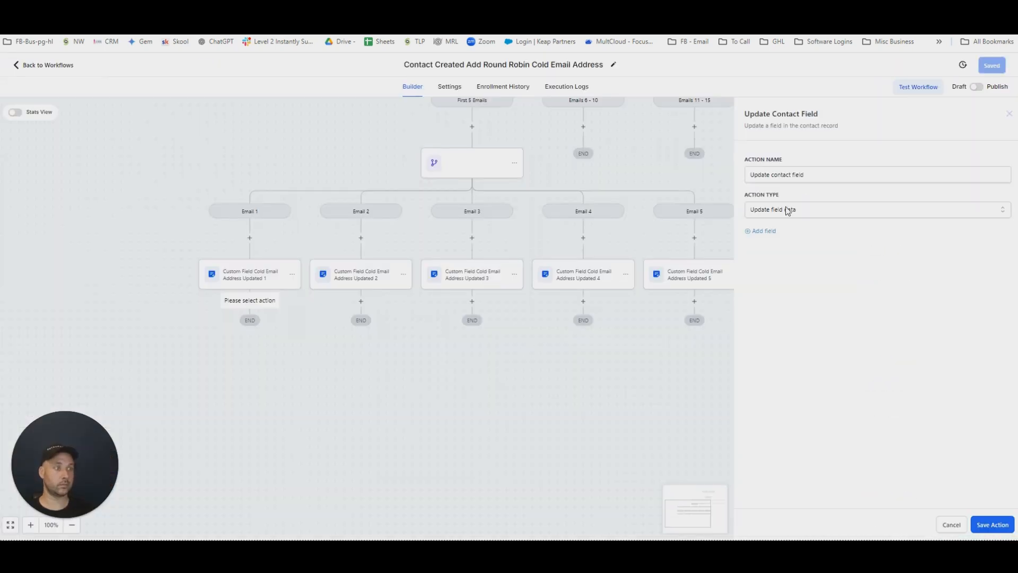
Add the Randomly assigned - Cold Email Address field to the new Update Contact Field action in the Email 1 branch.
click(763, 231)
click(820, 253)
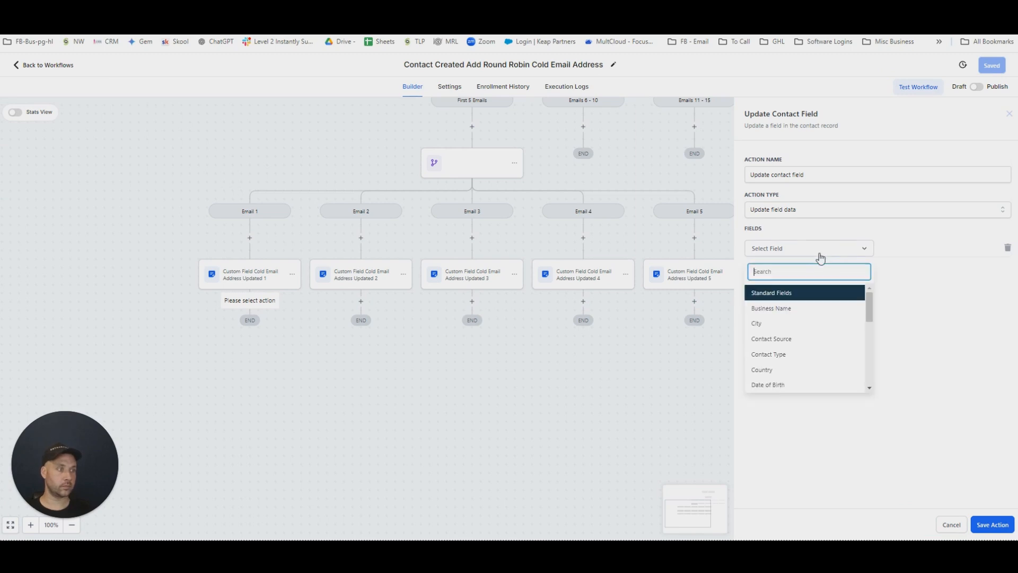
key(ctrl+v)
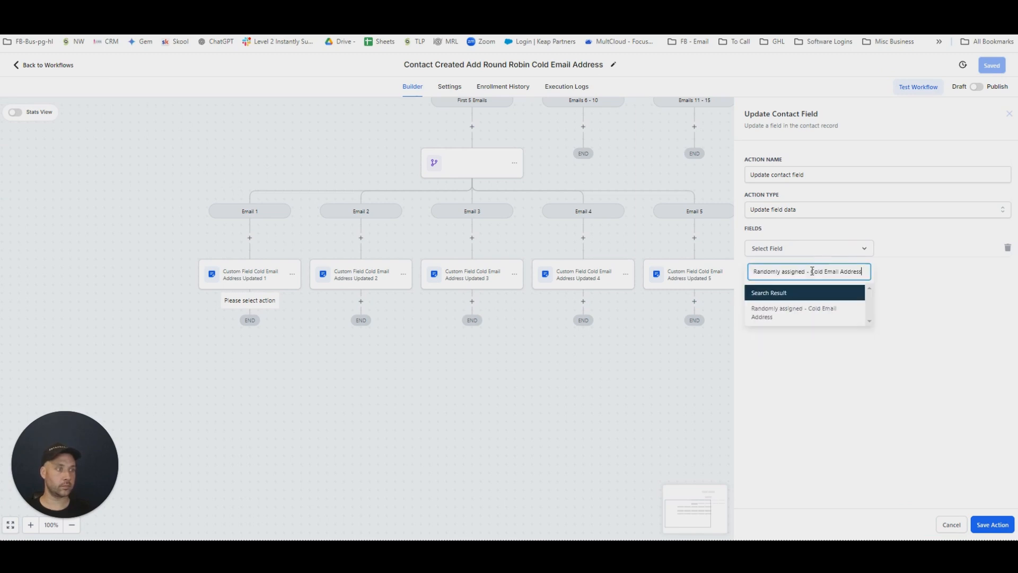
click(790, 312)
Enter the first cold email address as the value of the Randomly assigned - Cold Email Address field.
click(919, 250)
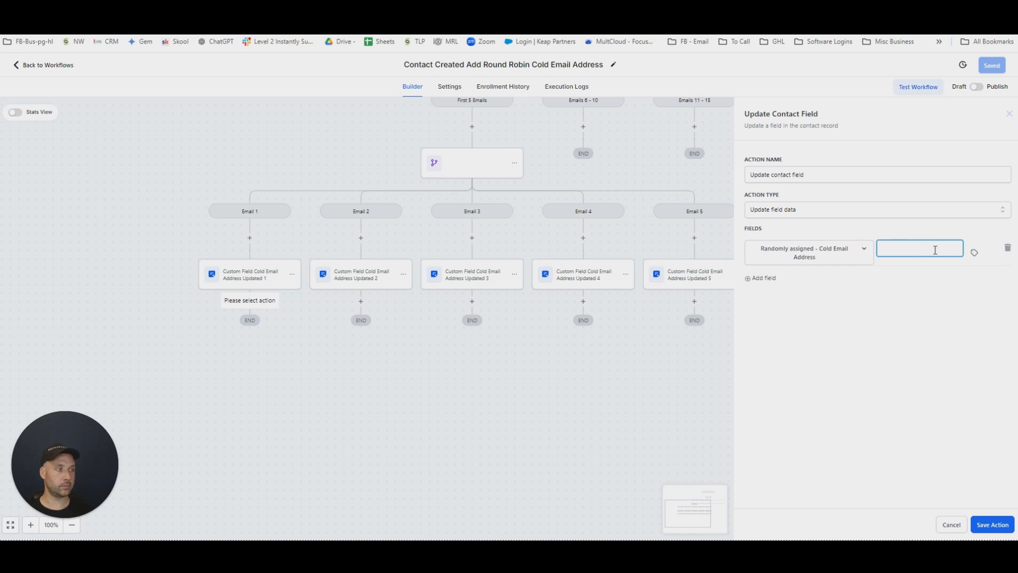
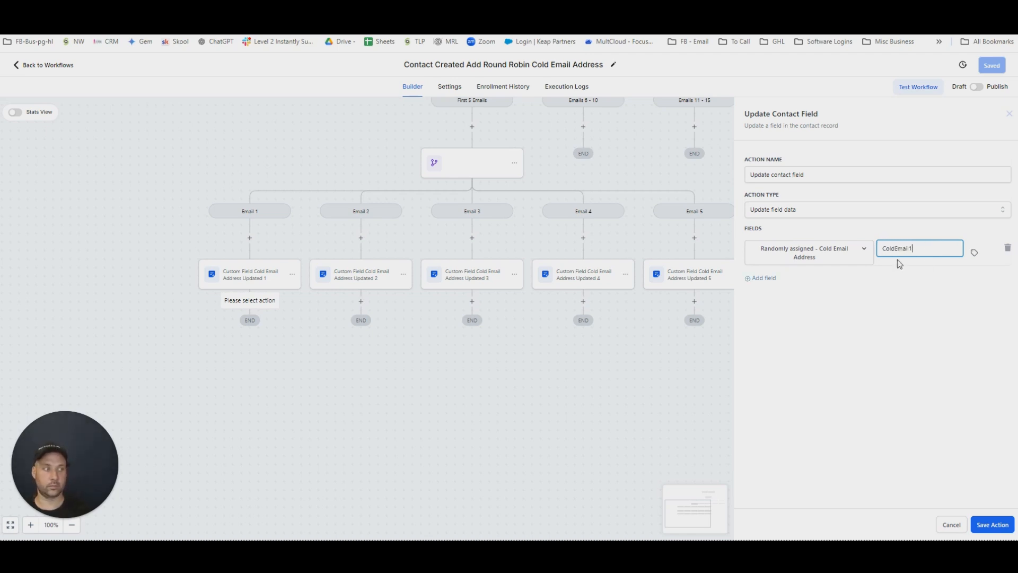
key(ctrl+a)
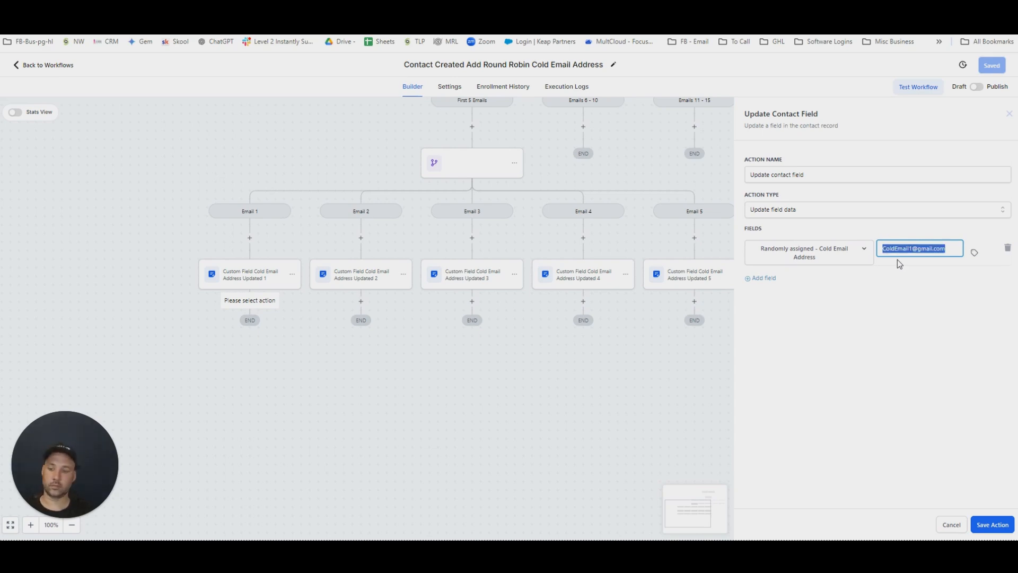
click(983, 528)
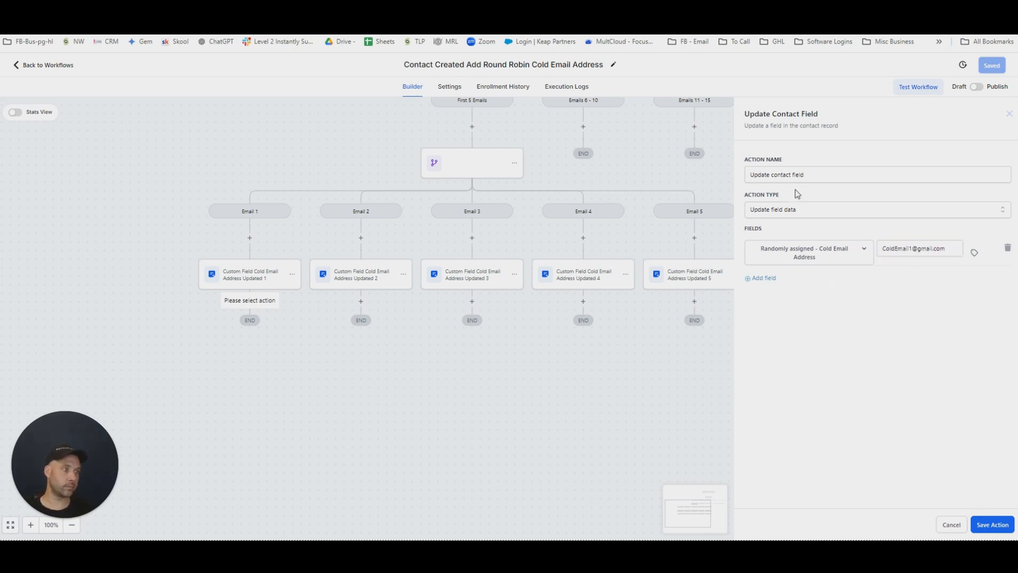
Name the action Update contact field - Cold Email 1 and save it.
click(829, 213)
click(787, 210)
drag(816, 171, 708, 162)
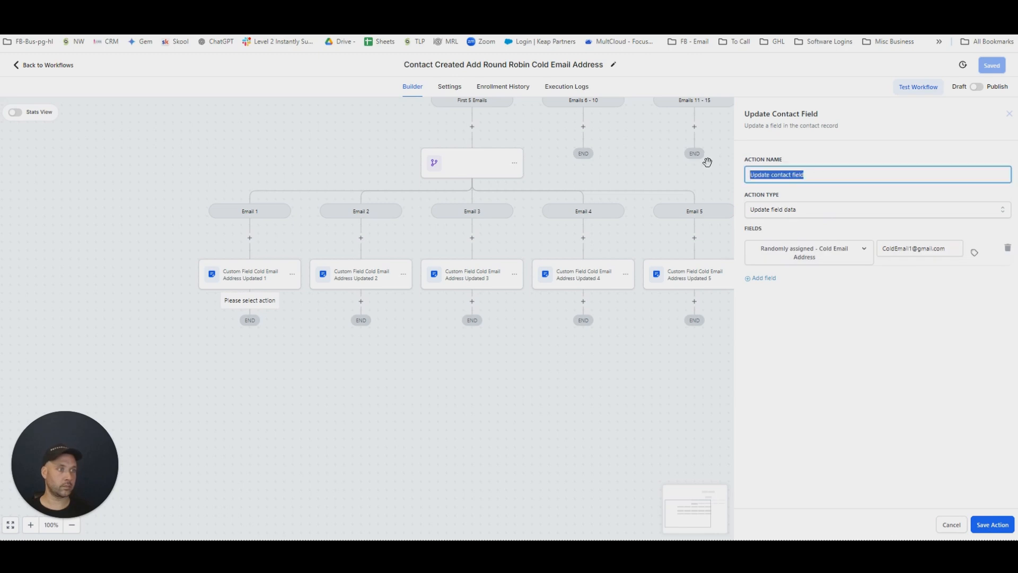
click(811, 174)
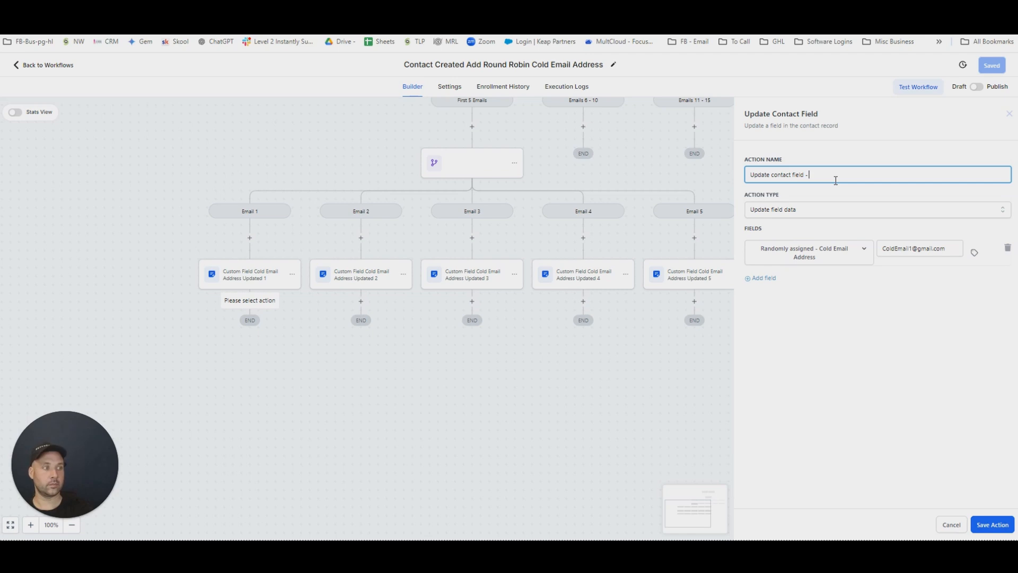
text(- Cold Email)
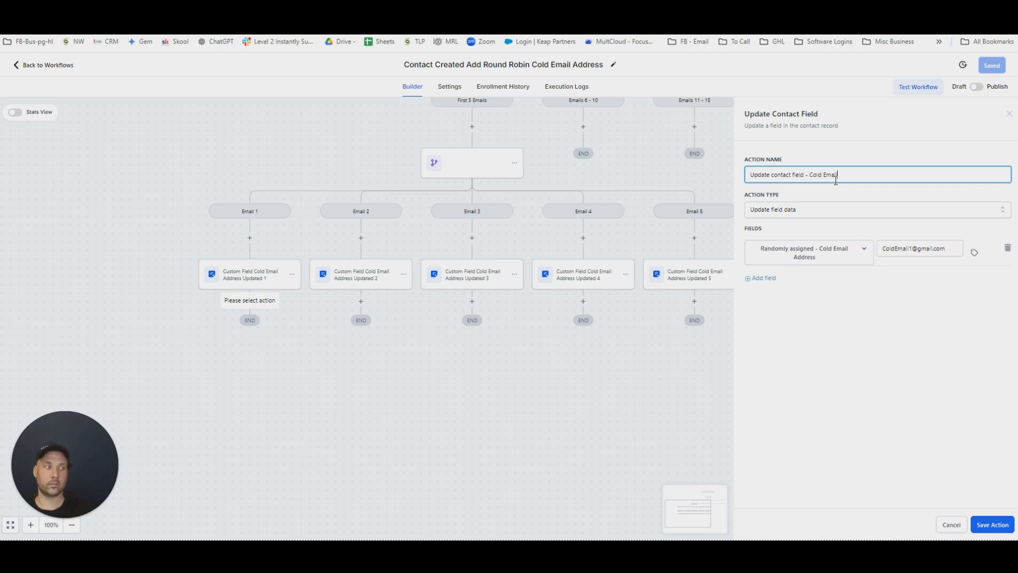
click(992, 525)
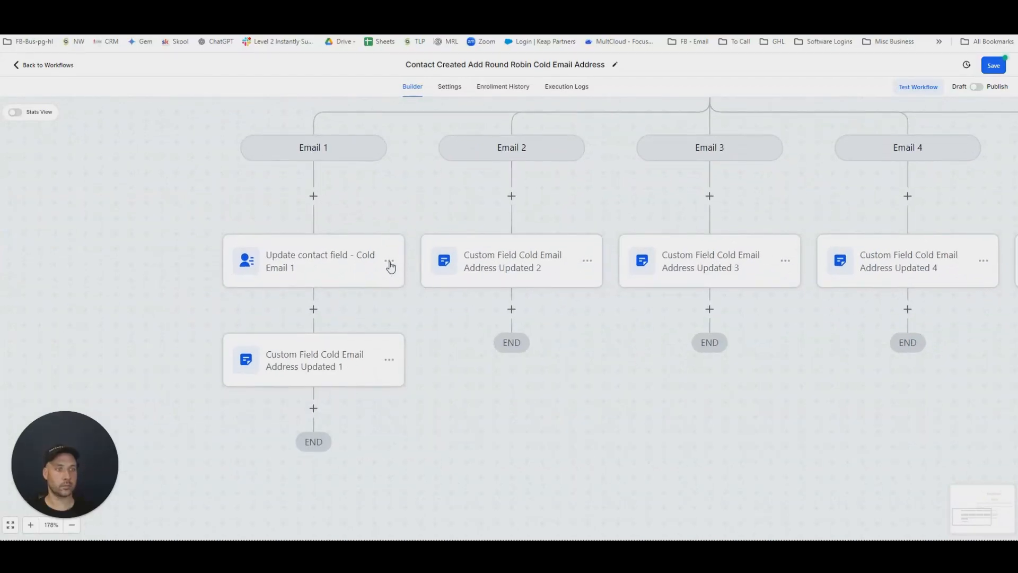
Copy the Update contact field - Cold Email 1 action to the start of the Email 2 and Email 3 branches.
click(389, 261)
click(443, 321)
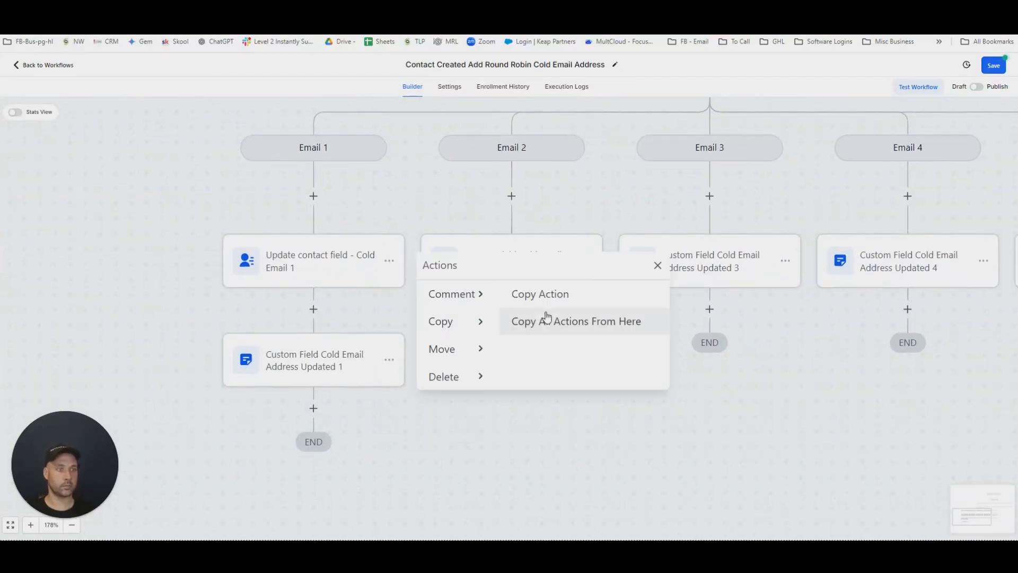
click(546, 295)
click(523, 196)
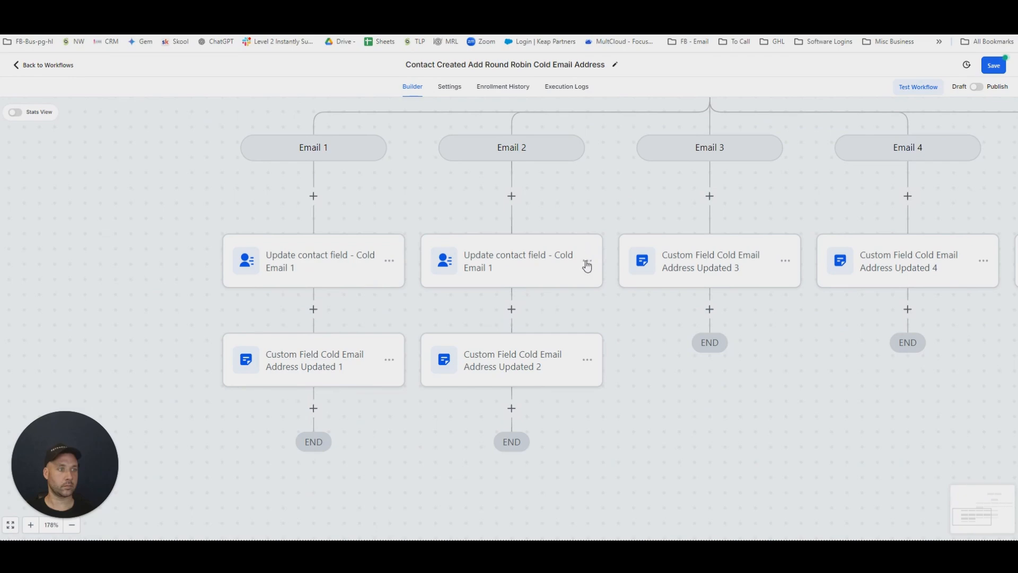
click(587, 261)
click(646, 330)
click(723, 296)
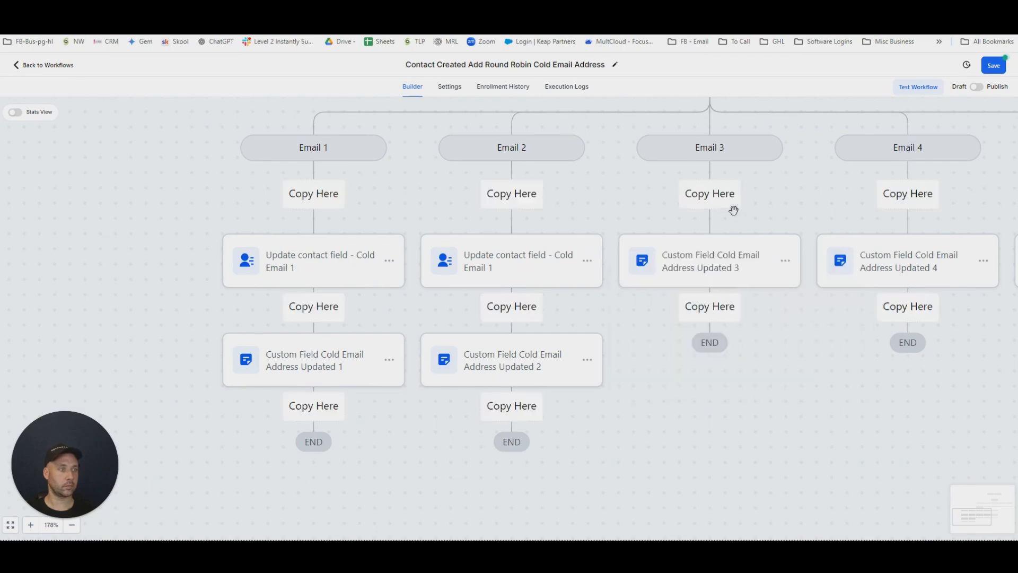
click(723, 194)
Copy the Update contact field - Cold Email 1 action to the start of the Email 4 and Email 5 branches.
drag(834, 357, 541, 354)
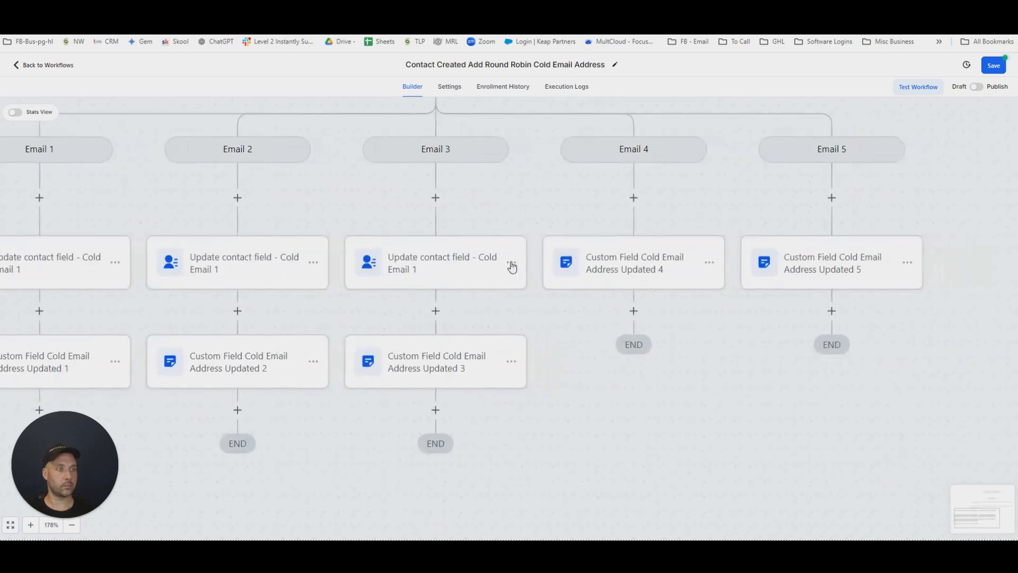
click(512, 266)
click(568, 323)
click(646, 296)
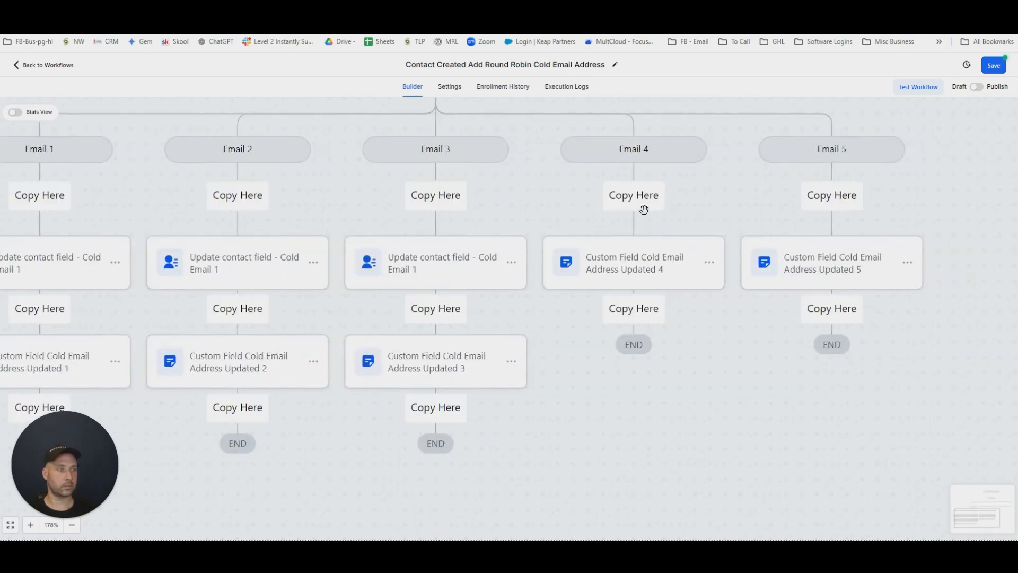
click(646, 200)
click(710, 264)
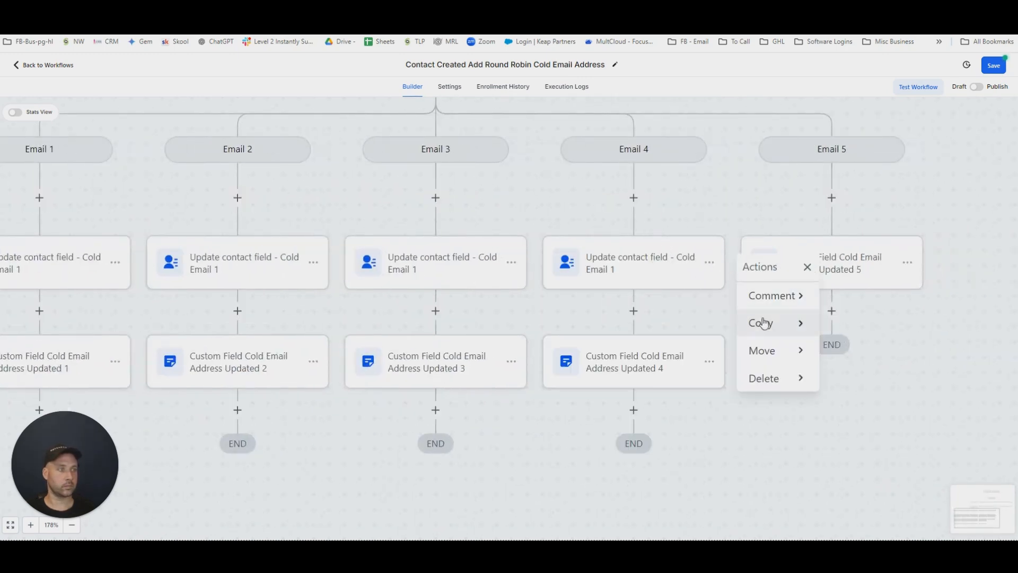
click(766, 321)
click(861, 298)
click(830, 211)
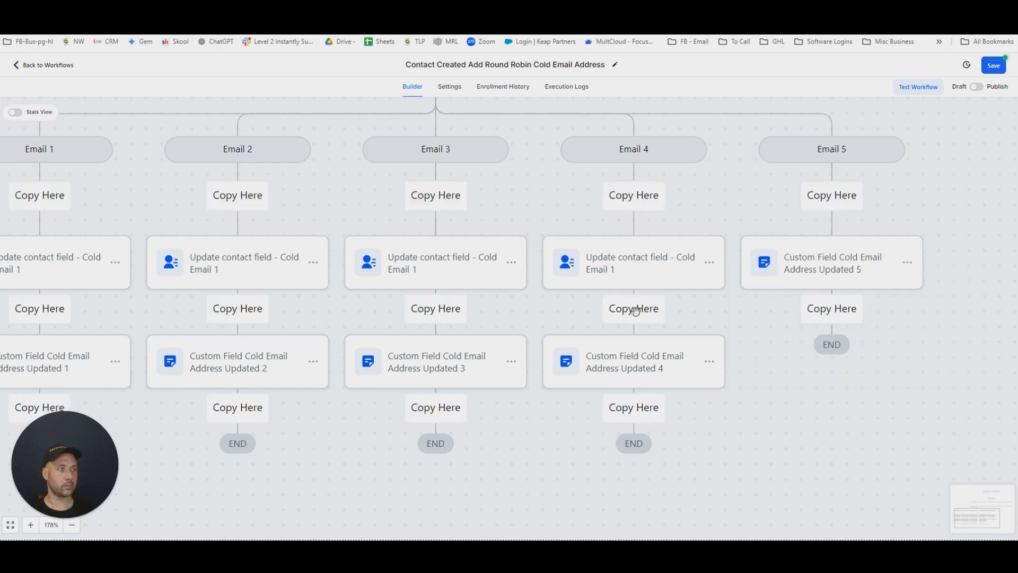
Change the field value in the Email 2 branch's update action to the second cold email address and save it.
click(240, 277)
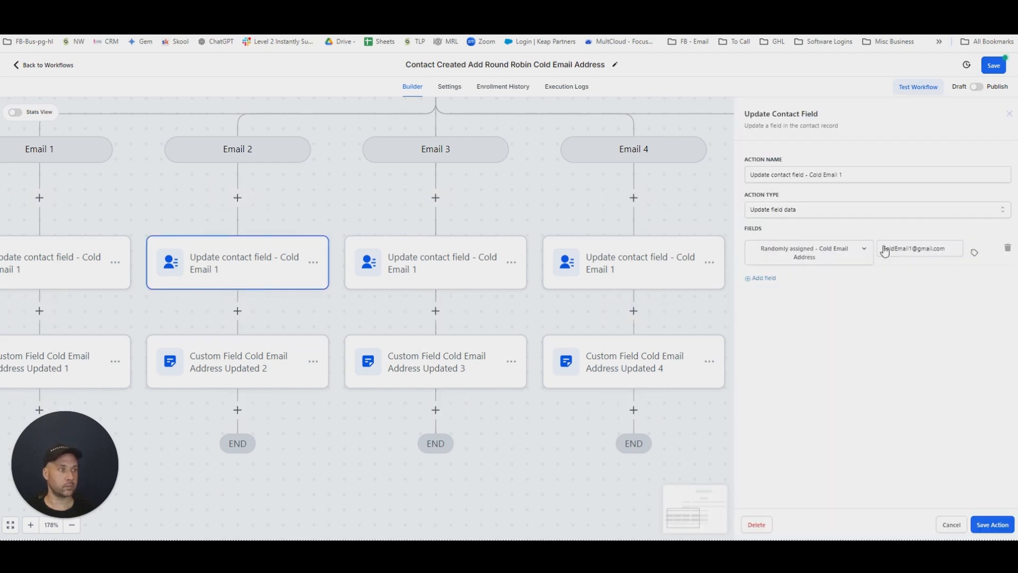
click(914, 248)
key(BackSpace)
text(2)
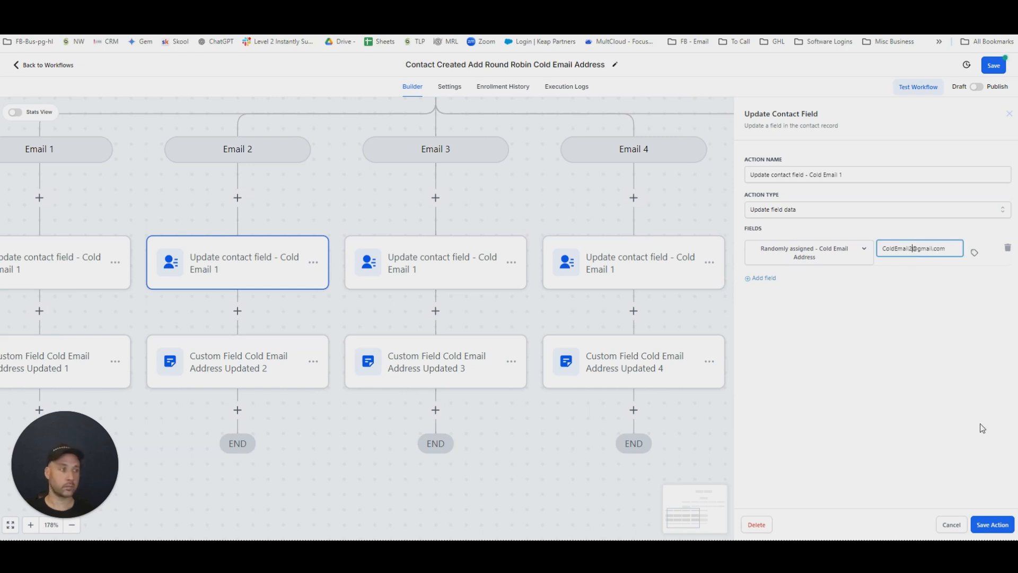
click(980, 525)
Change the field value in the Email 3 branch's update action to the third cold email address and save it.
click(466, 271)
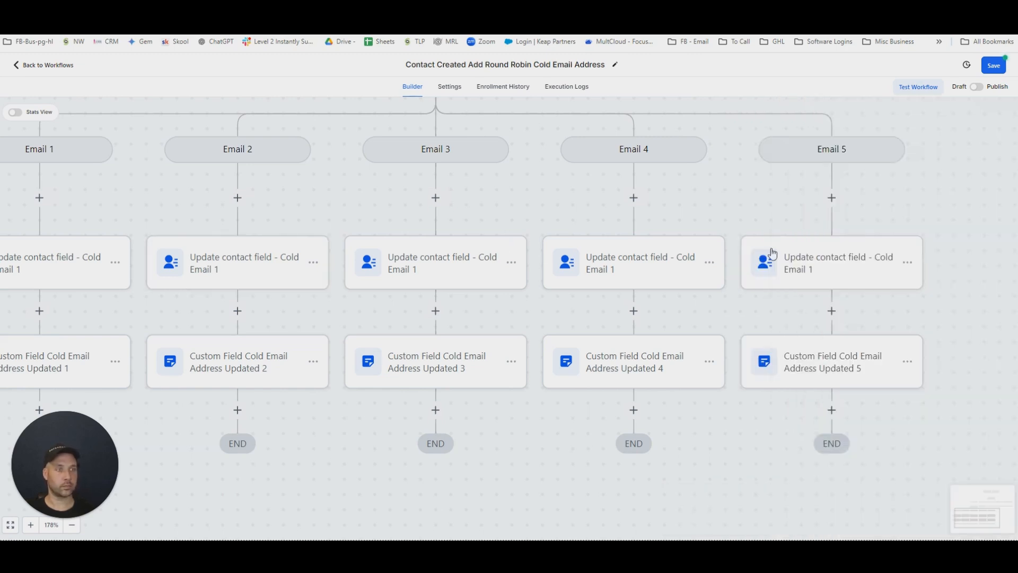
click(914, 248)
key(BackSpace)
text(3)
click(991, 532)
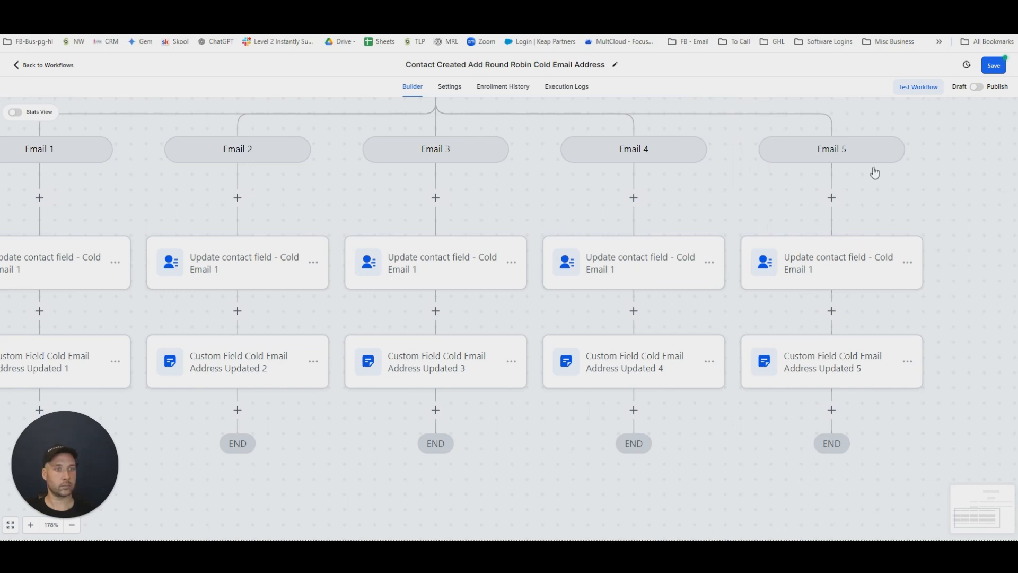
Rename the Email 5 branch's update action to "Update contact field - Cold Email 5", set its value to the fifth cold email address, and save it.
click(859, 268)
click(862, 180)
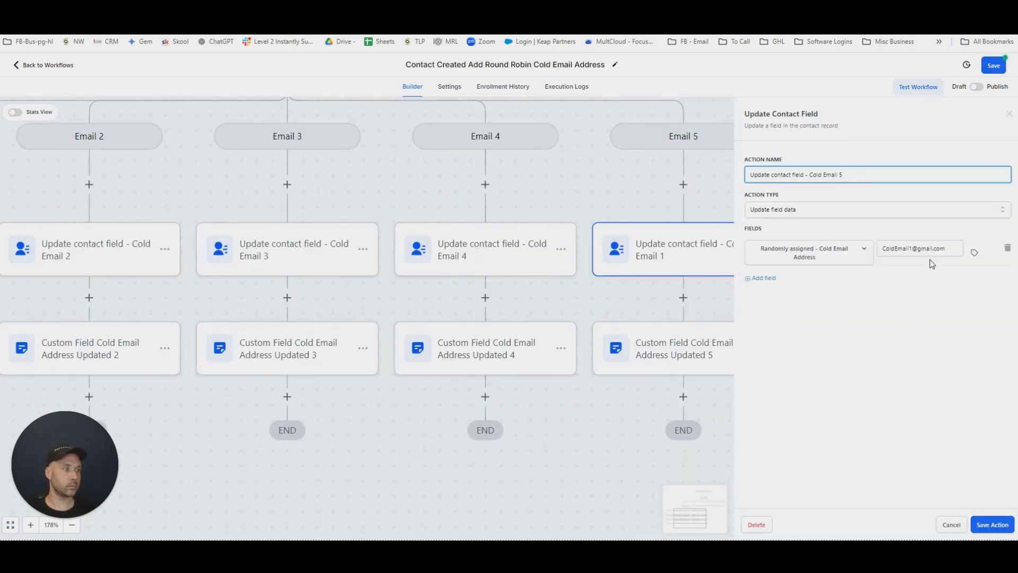
click(913, 248)
key(BackSpace)
text(5)
click(982, 529)
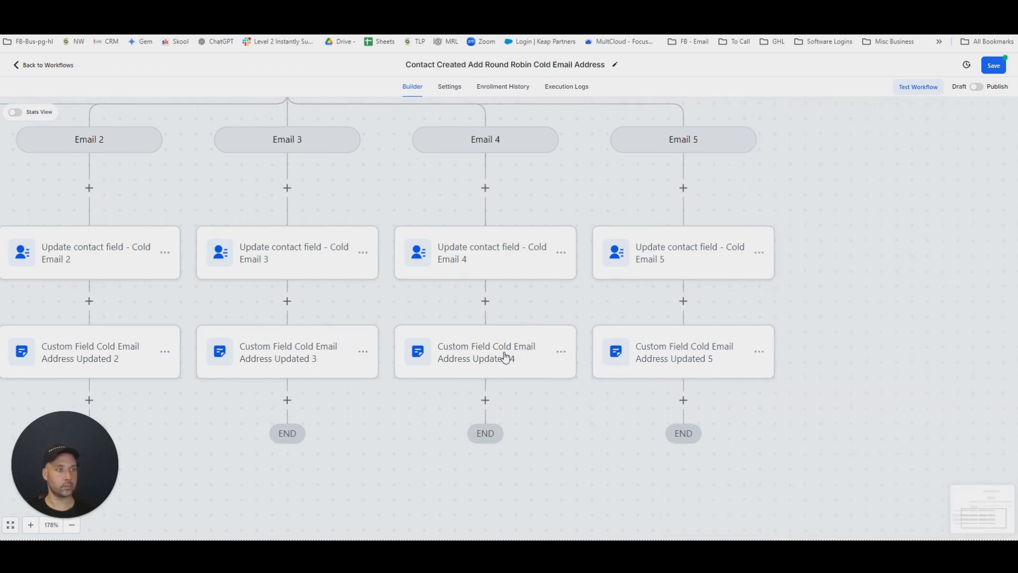
Check and save the Email 4 branch's note action, and save the workflow.
click(506, 357)
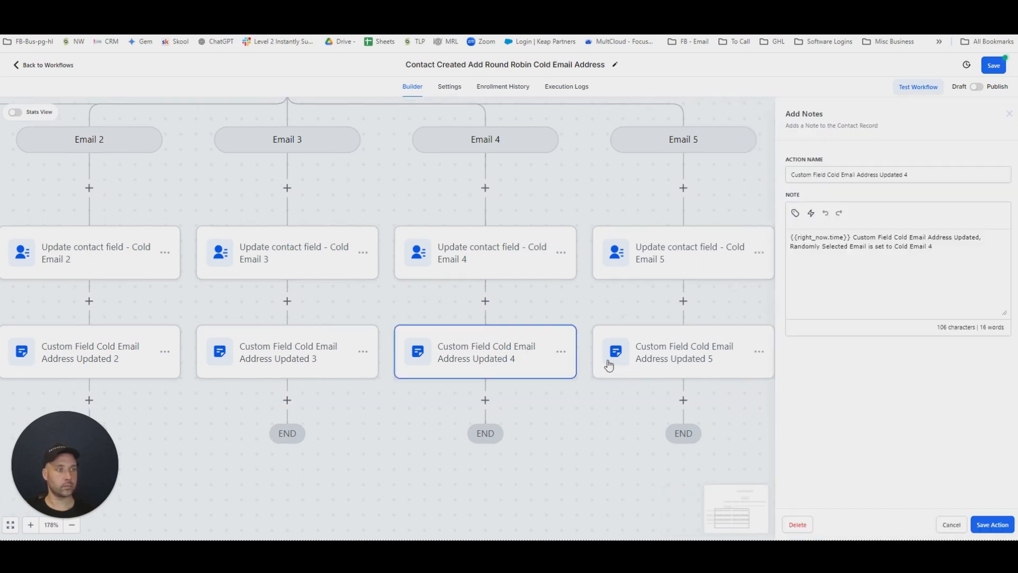
click(982, 525)
scroll(763, 413, down, 5)
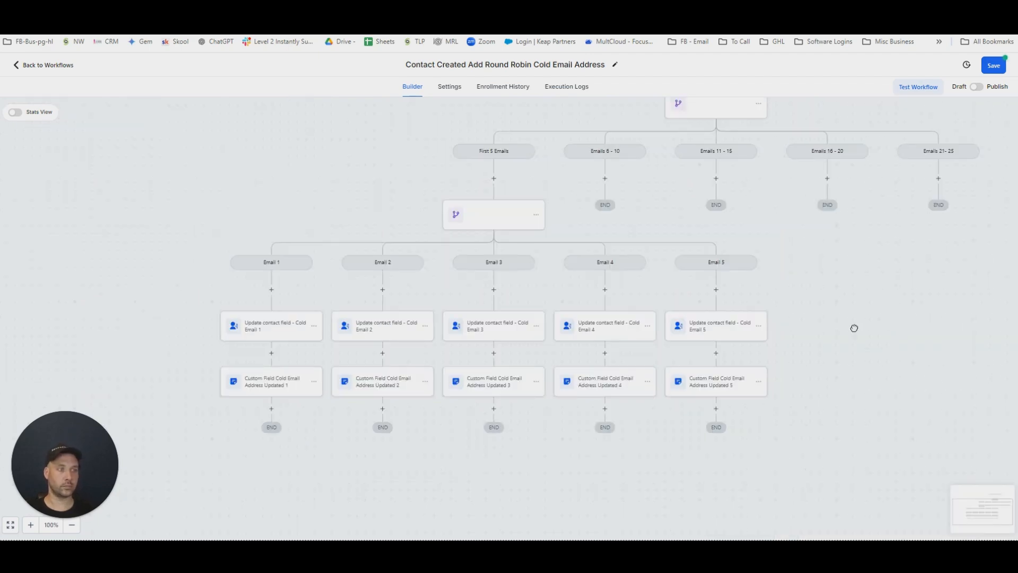
drag(897, 322, 849, 314)
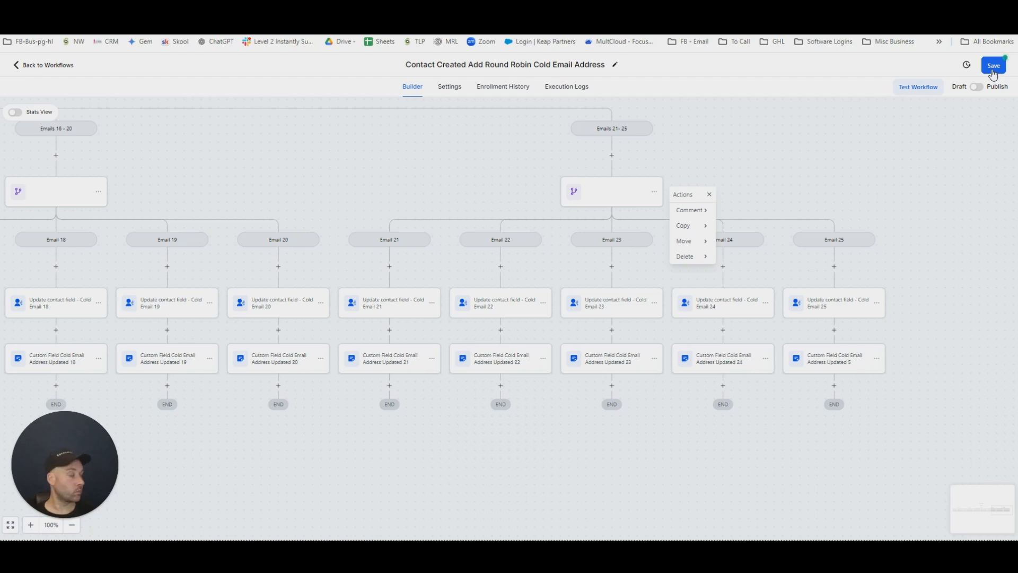
click(993, 69)
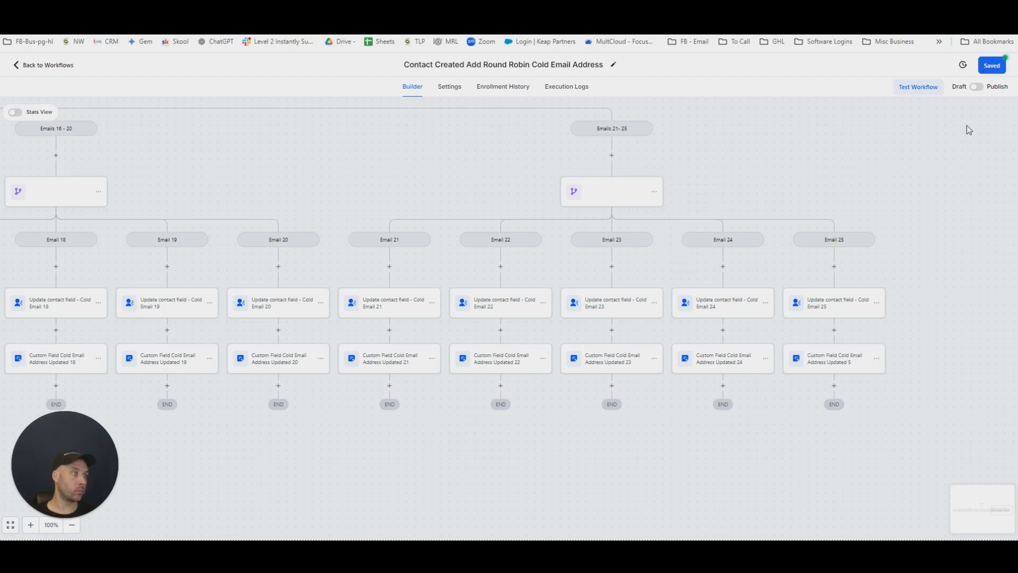
Rename the Email 25 branch's note action to "Custom Field Cold Email Address Updated 25", change its note text to Cold Email 25, and save it.
click(848, 359)
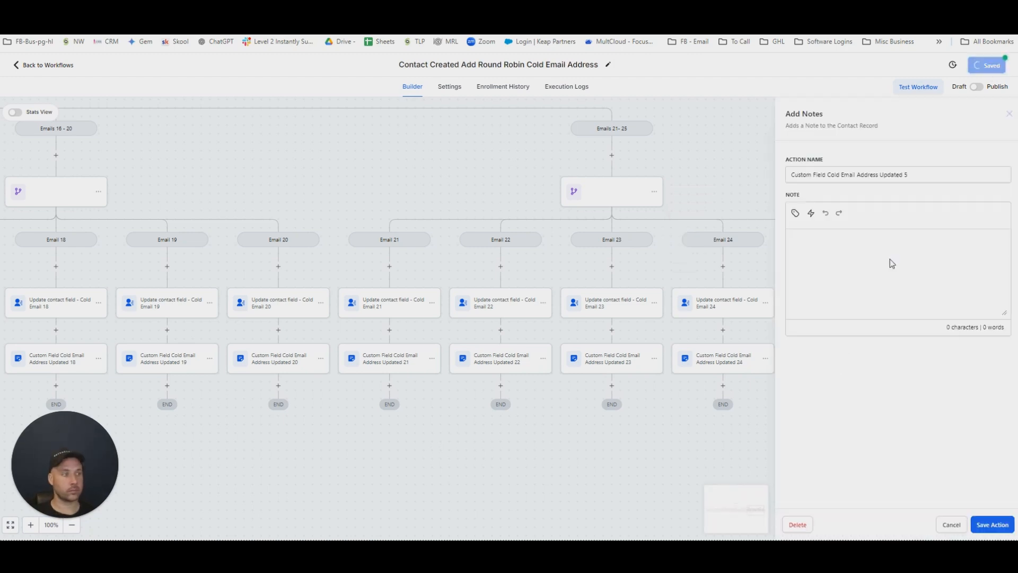
click(910, 176)
click(928, 246)
text(2)
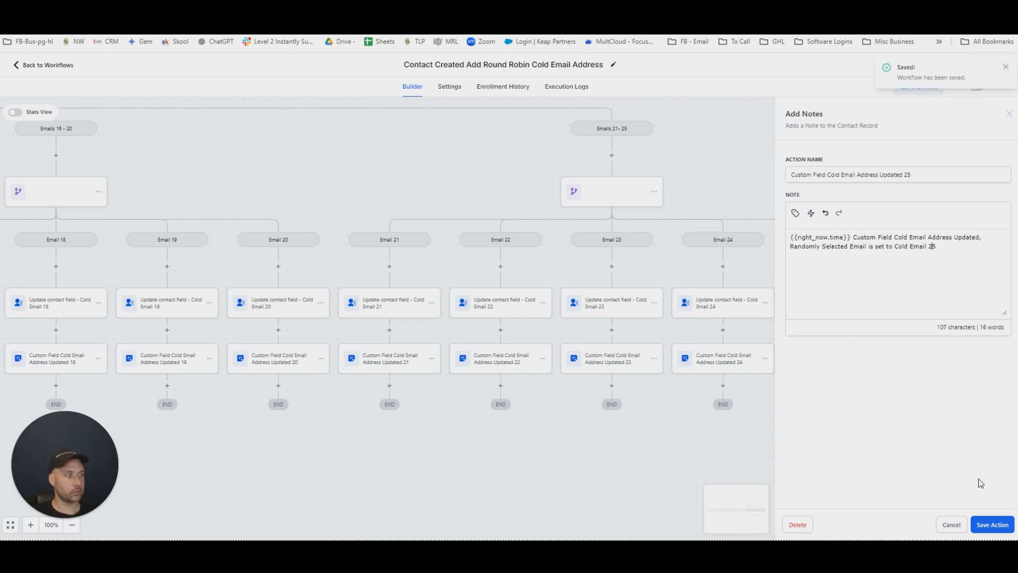
click(978, 526)
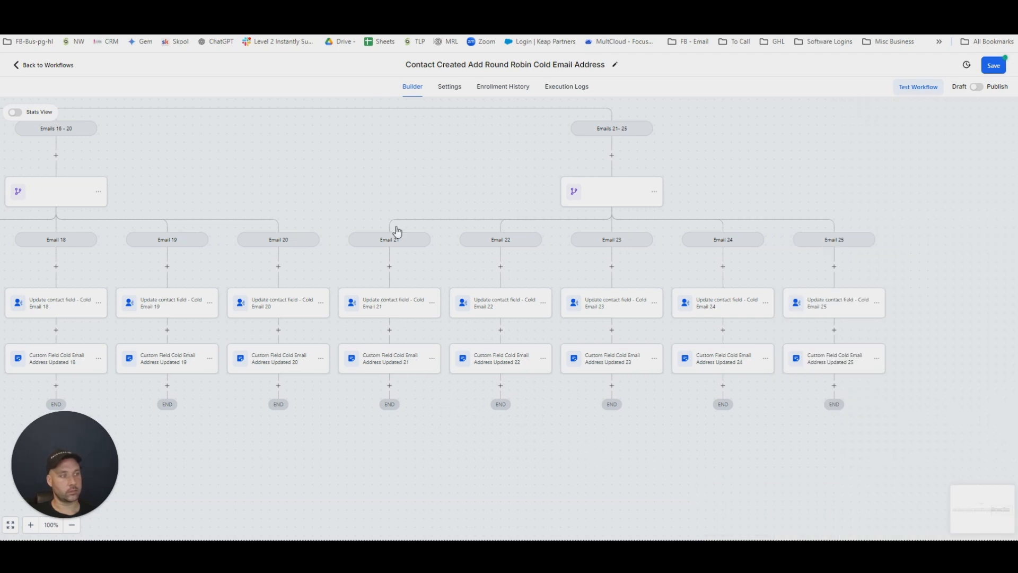
drag(398, 175, 751, 380)
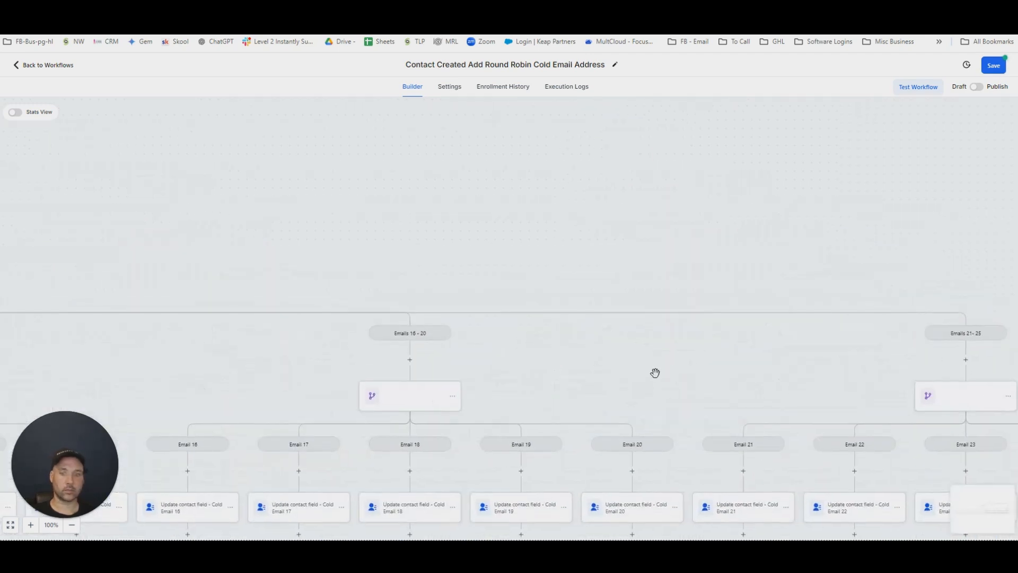
scroll(654, 373, down, 8)
scroll(568, 352, up, 4)
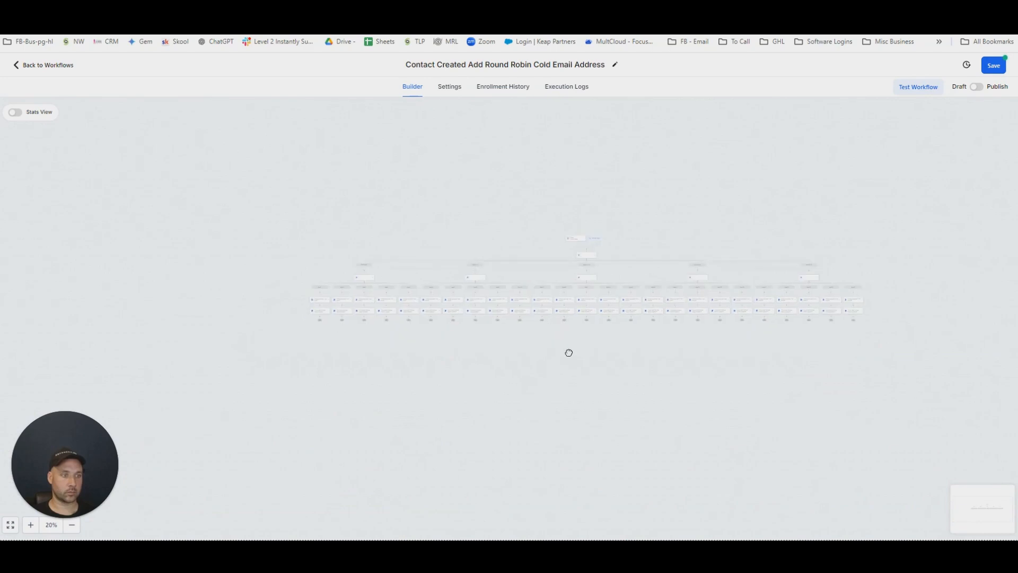
scroll(611, 343, down, 2)
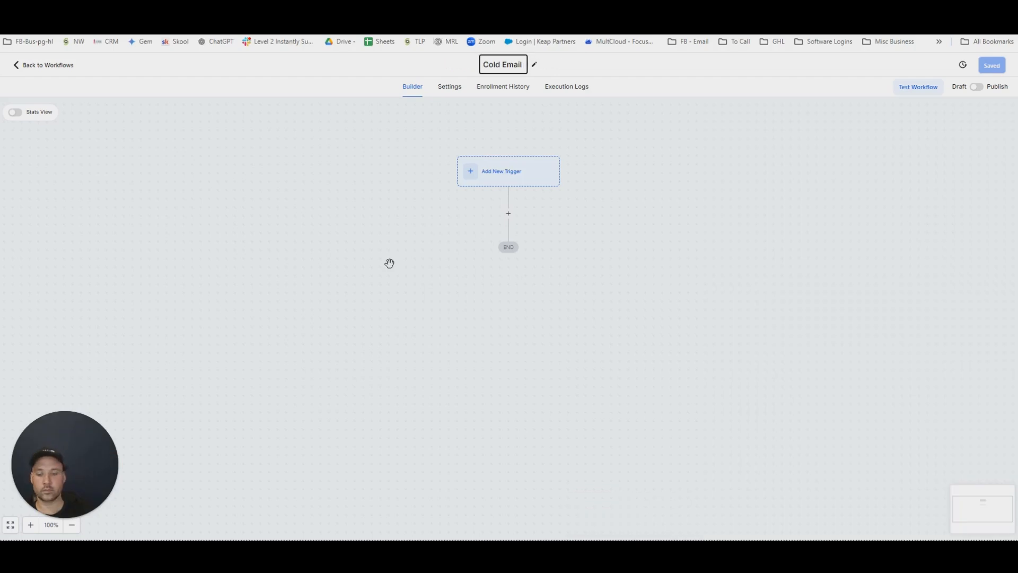
Name the new workflow "Cold Email Start Campaign".
text(Start Trigger)
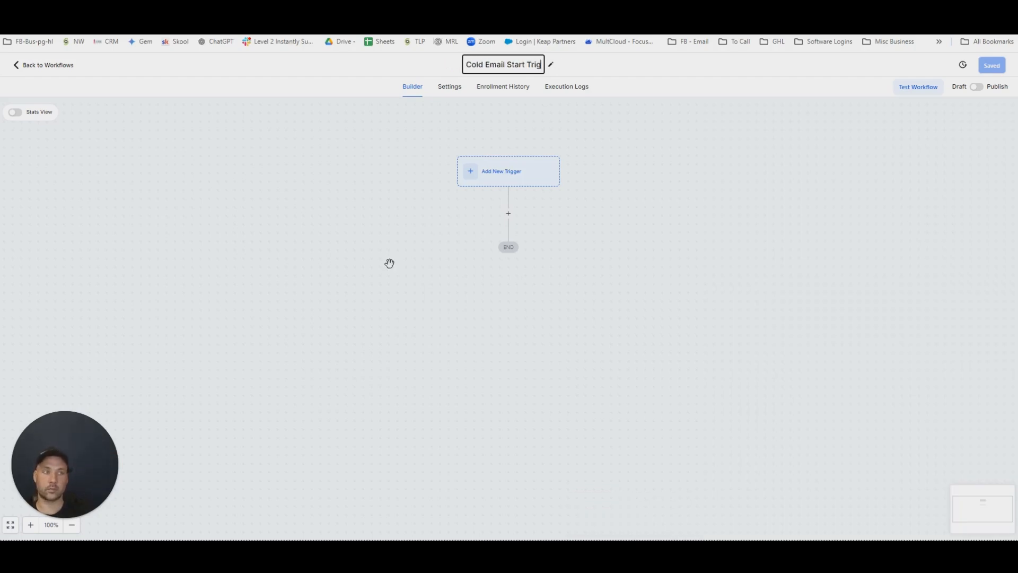
key(BackSpace)
key(BackSpace)
key(BackSpace)
key(BackSpace)
key(BackSpace)
key(BackSpace)
key(BackSpace)
text(Campaign)
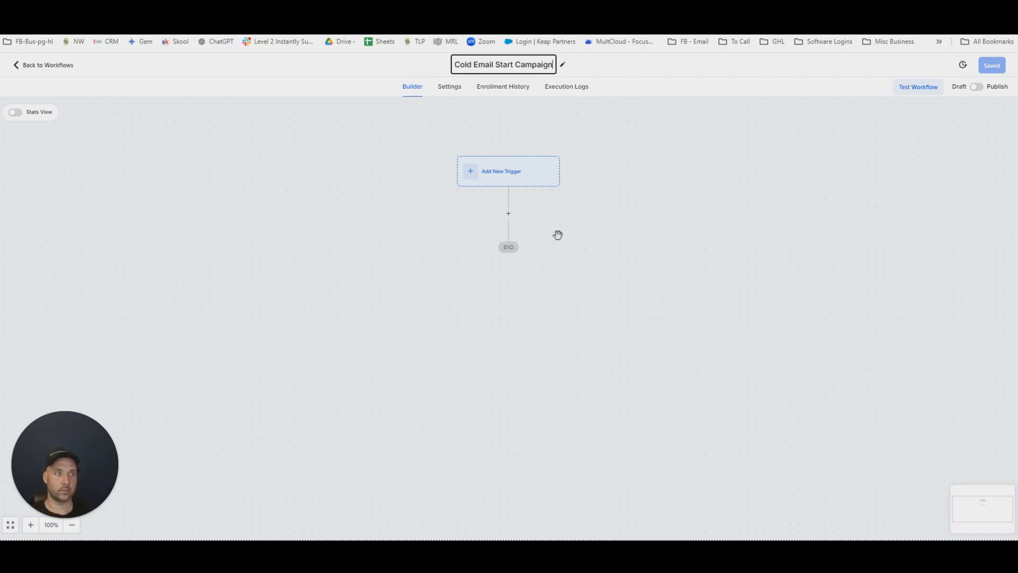
key(Return)
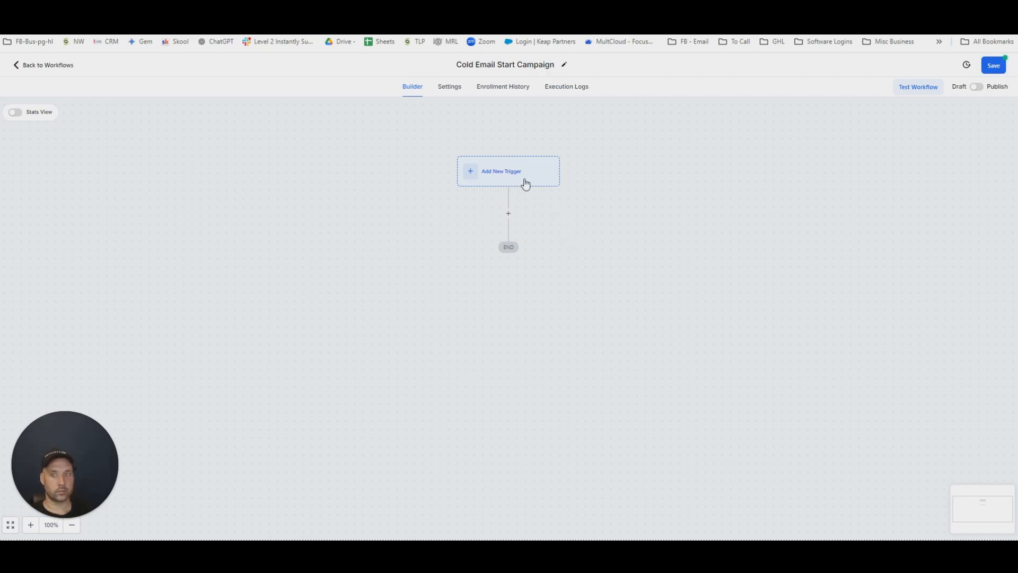
Add a Contact Tag trigger to the workflow and name it "Start Cold Email Outreach".
click(502, 173)
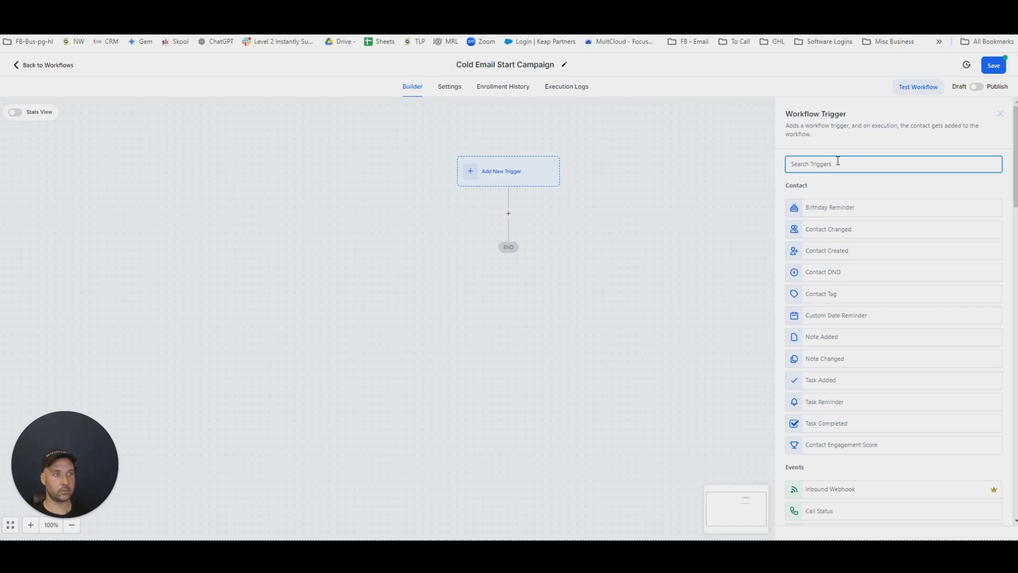
text(tag)
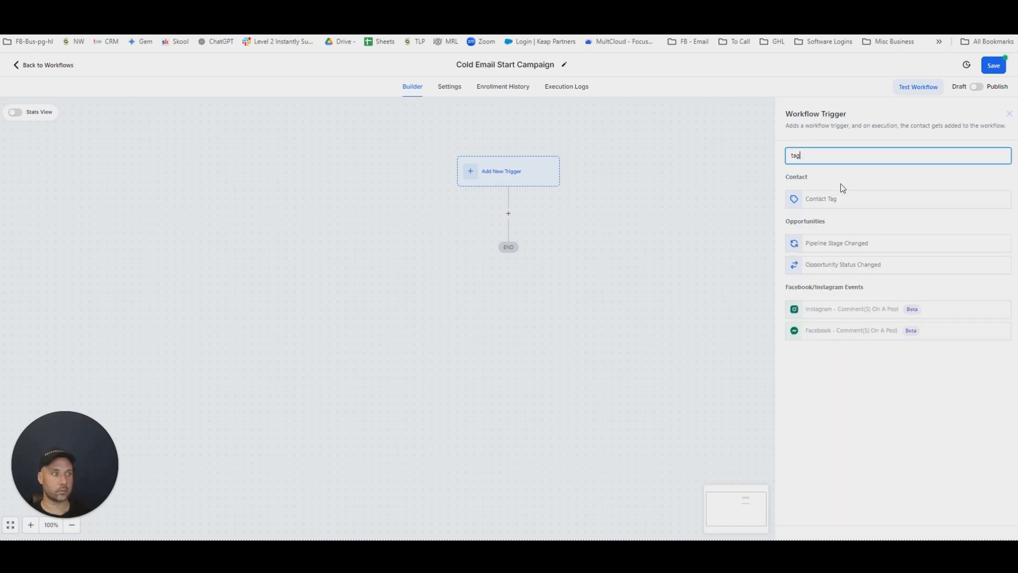
click(825, 200)
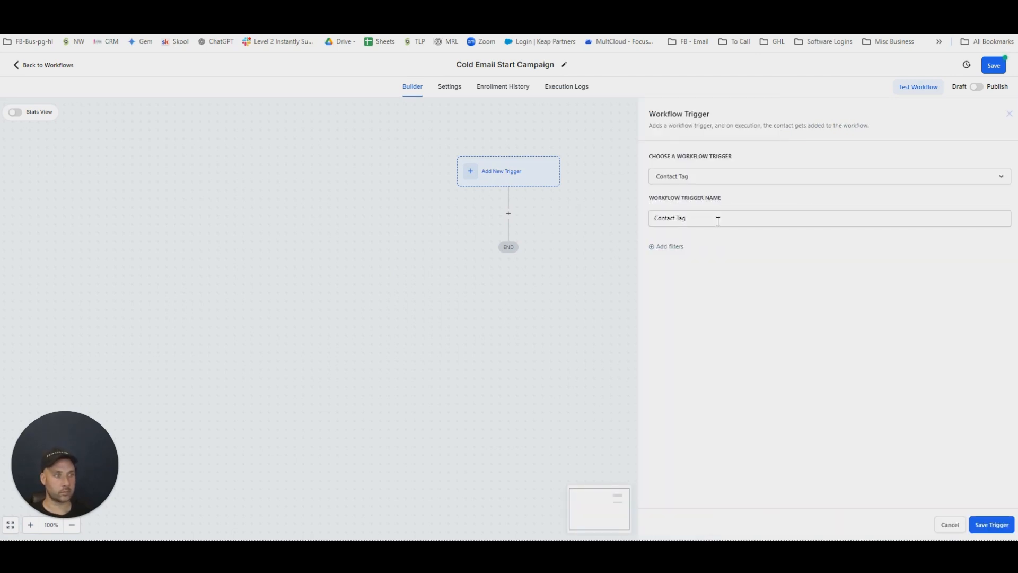
drag(718, 221, 518, 220)
text(Start Cold Email Outreach)
Filter the trigger by Tag Added with the tag "start cold email outreach" and save the trigger.
click(667, 246)
click(700, 258)
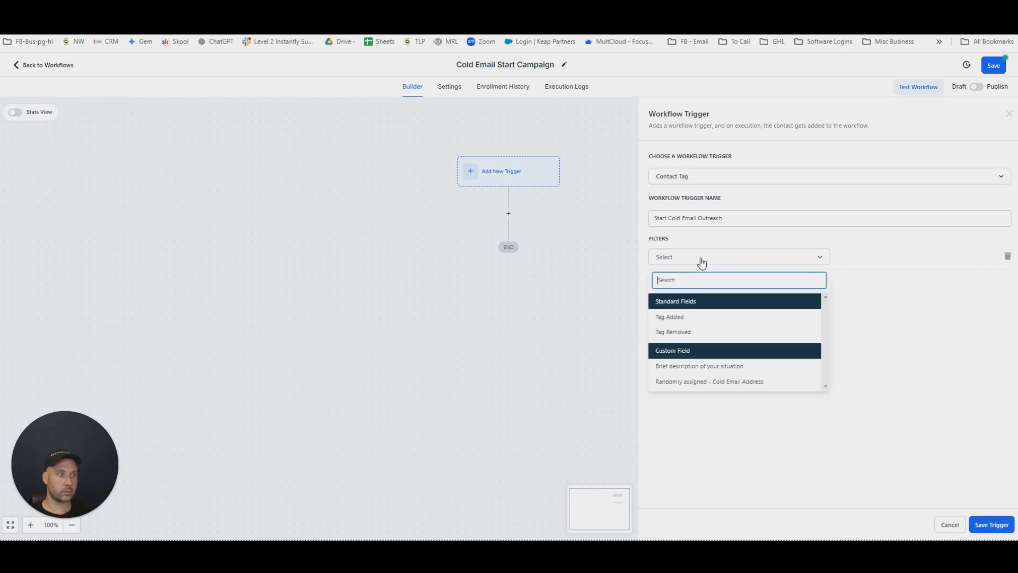
click(676, 317)
click(870, 261)
click(887, 326)
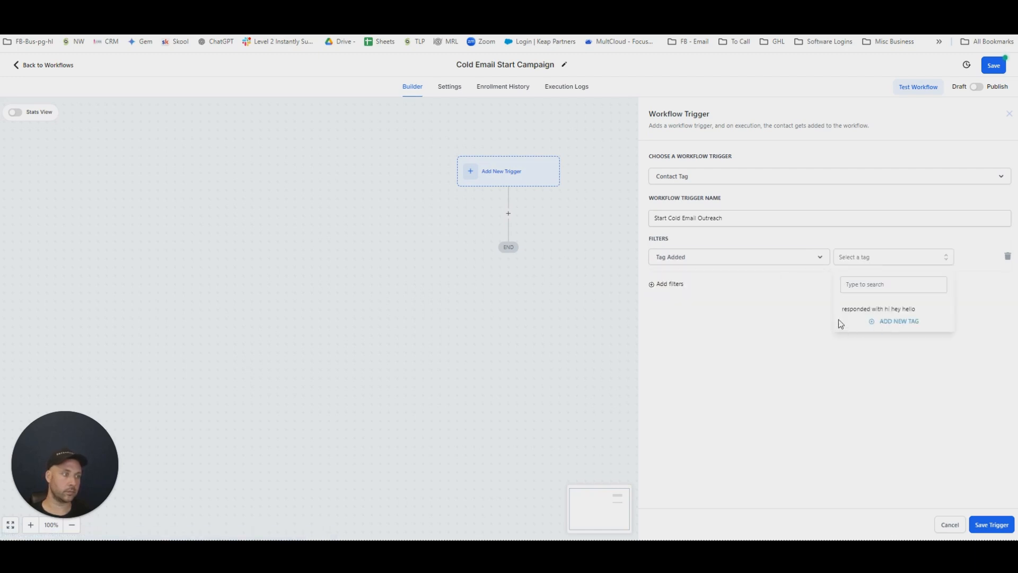
click(861, 285)
text(Start Cold Email Outreach)
click(892, 306)
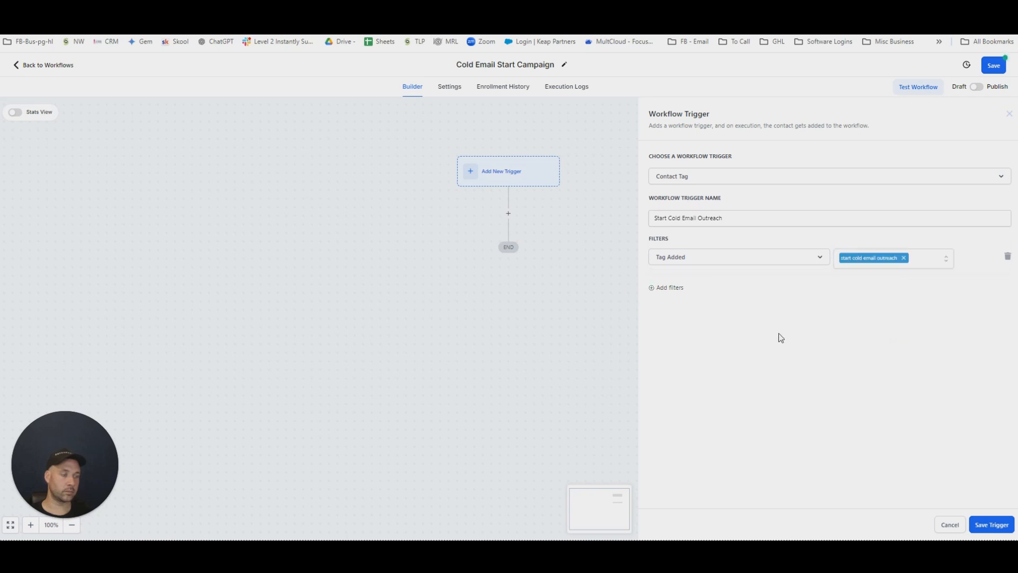
click(988, 524)
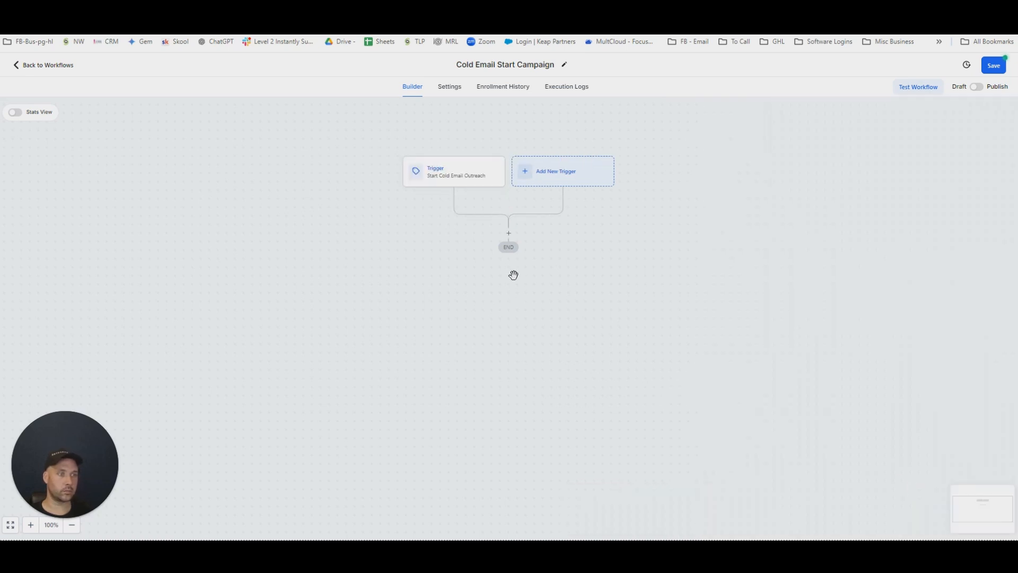
Add a Send Email action below the trigger and name it "First Cold Email Out Reach".
click(509, 235)
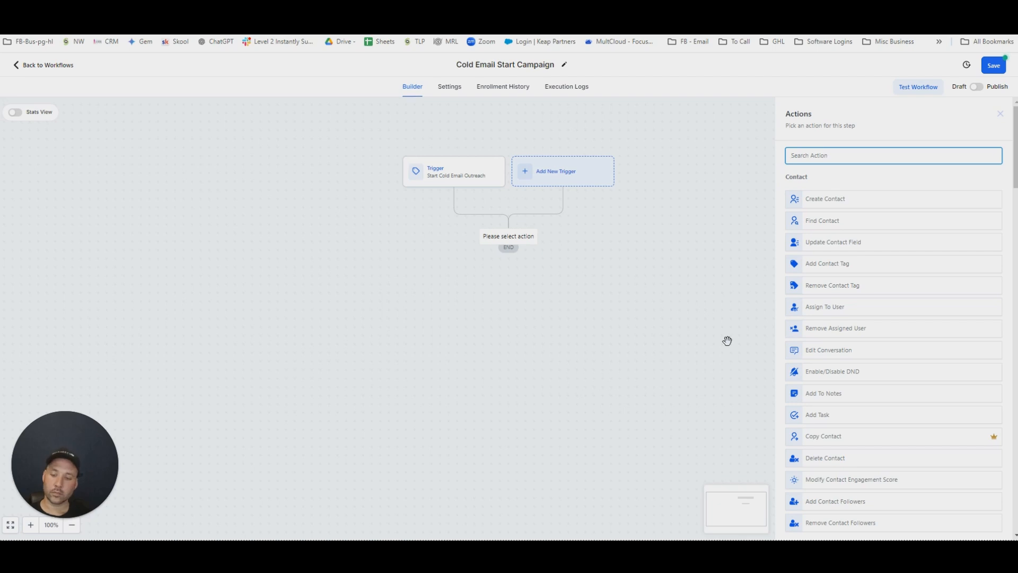
text(email)
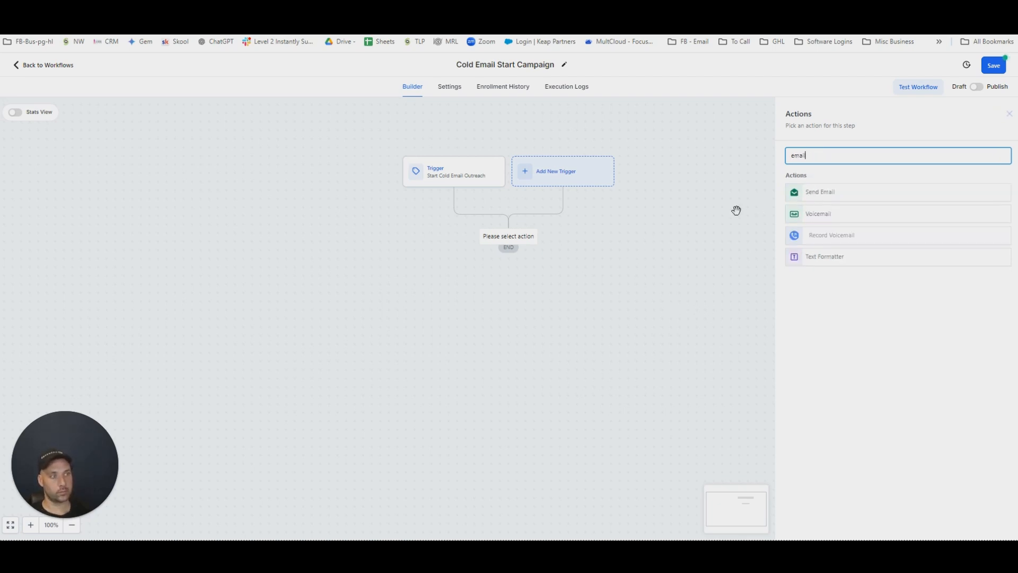
click(823, 194)
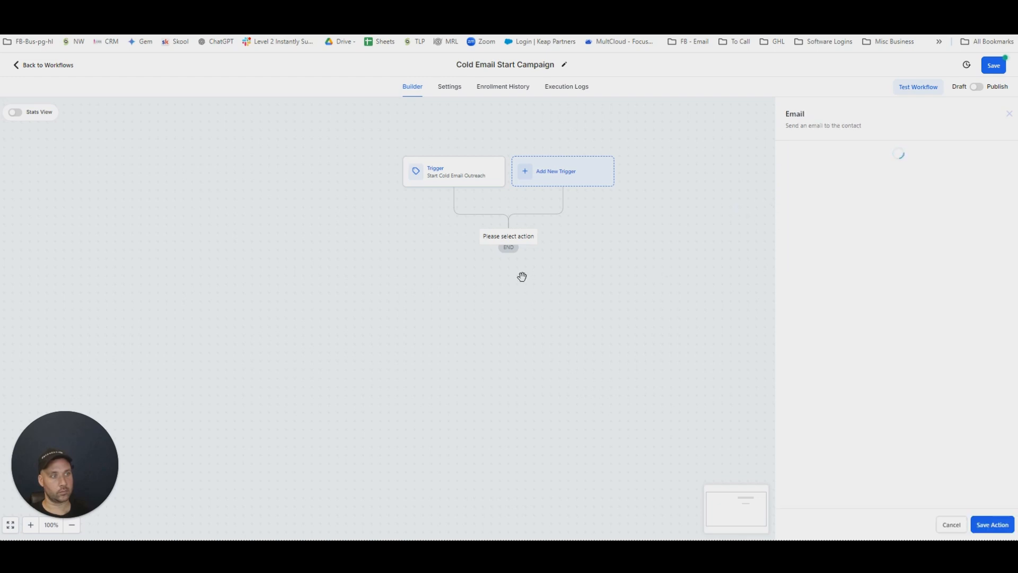
drag(856, 189, 709, 188)
text(First Cold Email Out Reach)
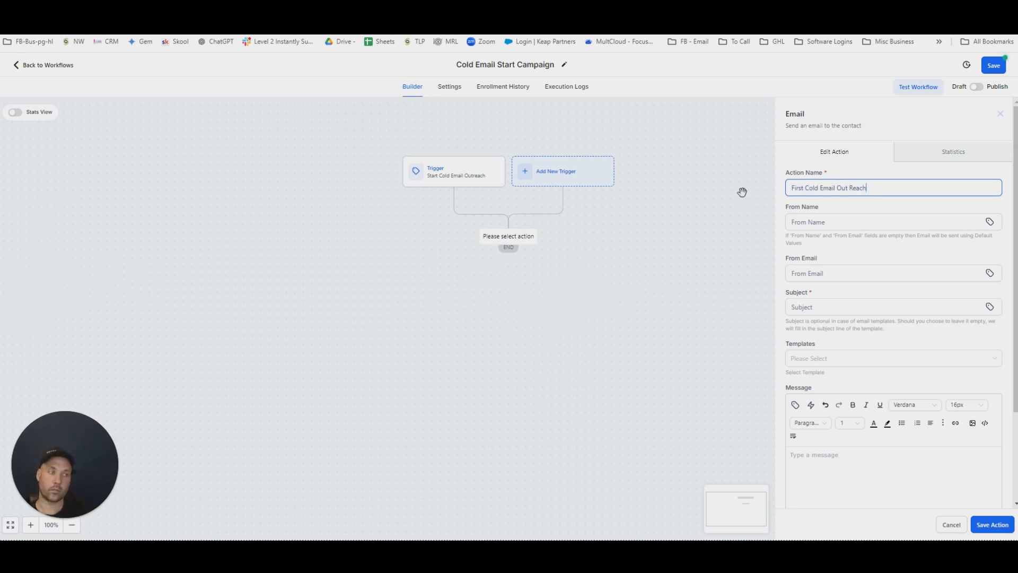
Enter the sender's full name as the email's From Name.
click(854, 223)
Set the email's From Email to the contact custom field "Randomly assigned - Cold Email Address".
click(841, 273)
click(990, 273)
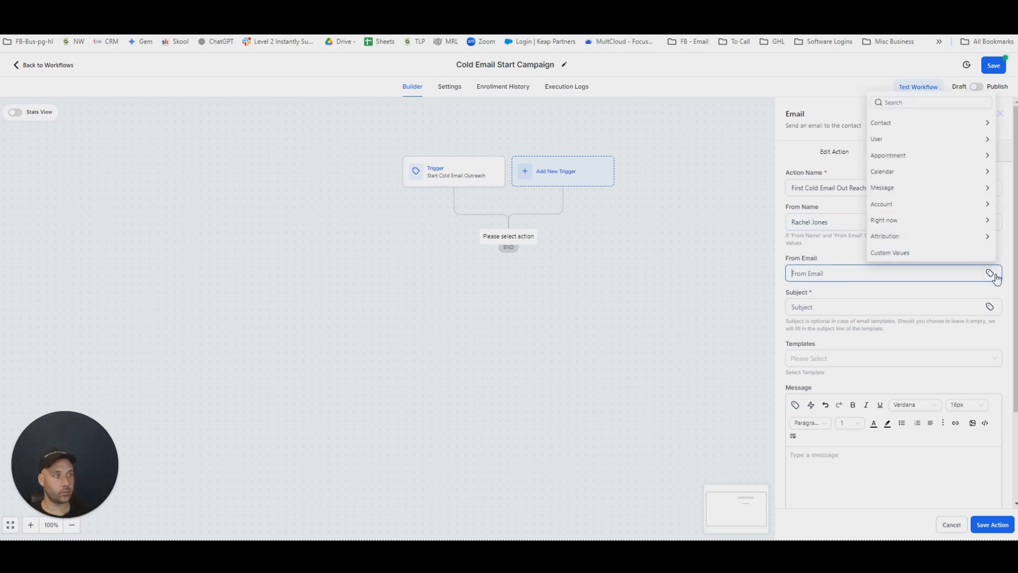
click(882, 123)
scroll(932, 219, down, 3)
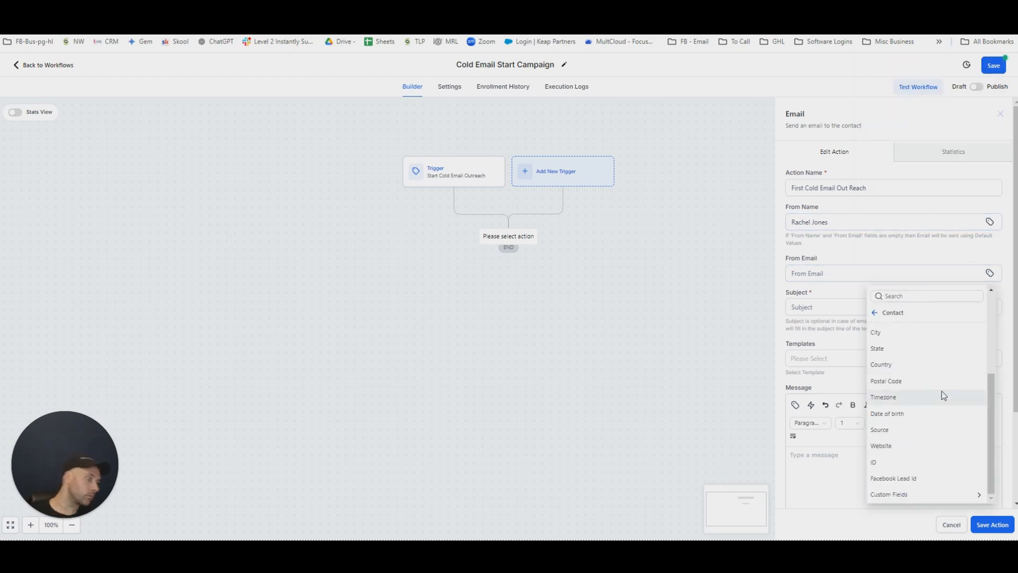
click(895, 494)
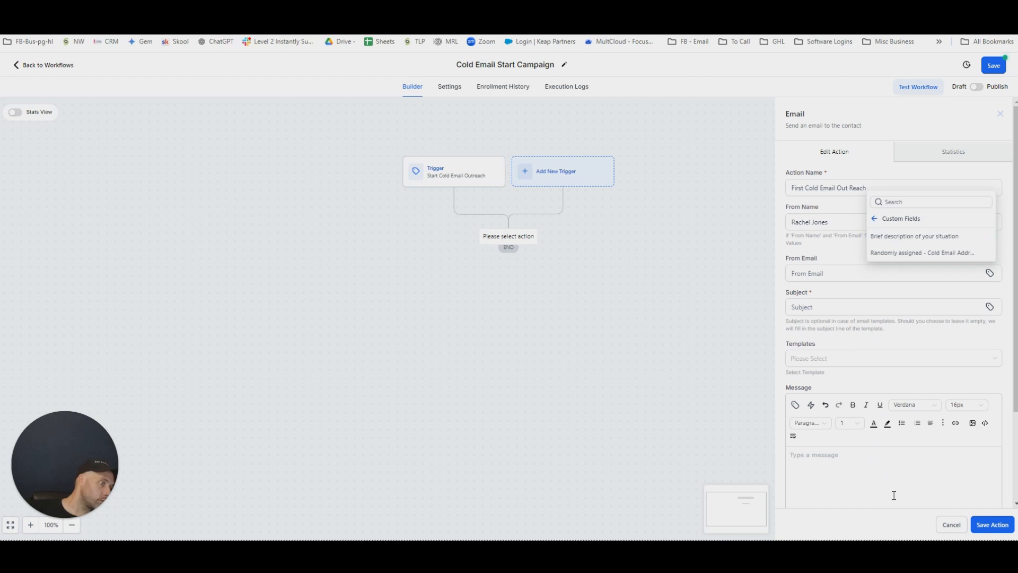
click(907, 253)
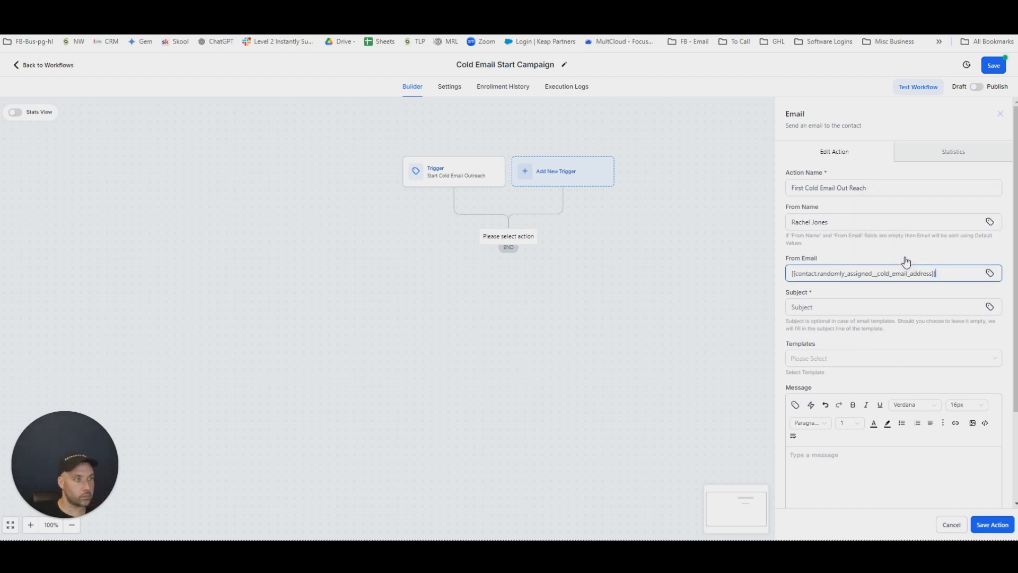
drag(932, 271, 768, 285)
click(864, 309)
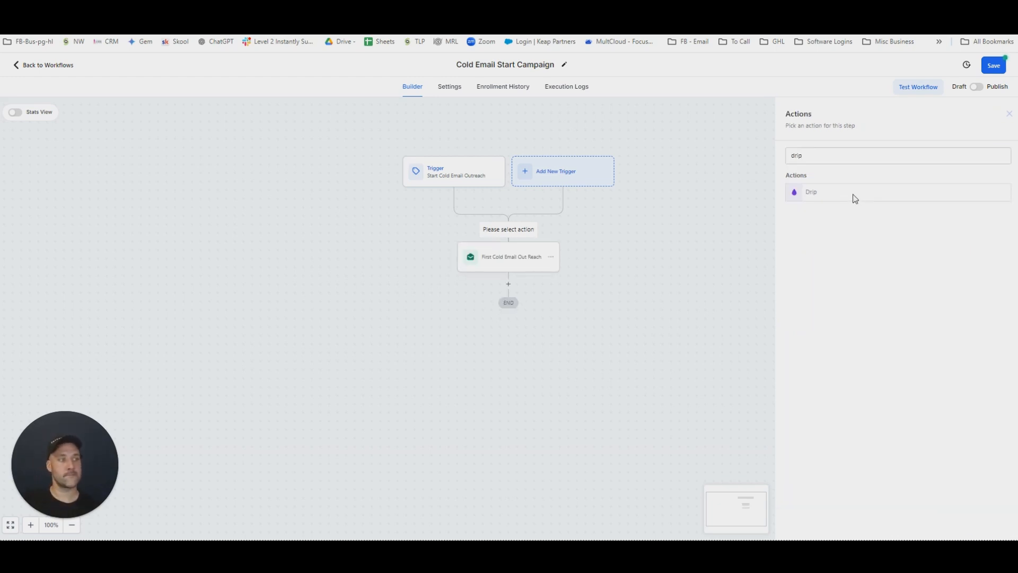
Add a Drip action before the first cold email and calculate 25 × 30 in Calculator for its batch size.
click(857, 192)
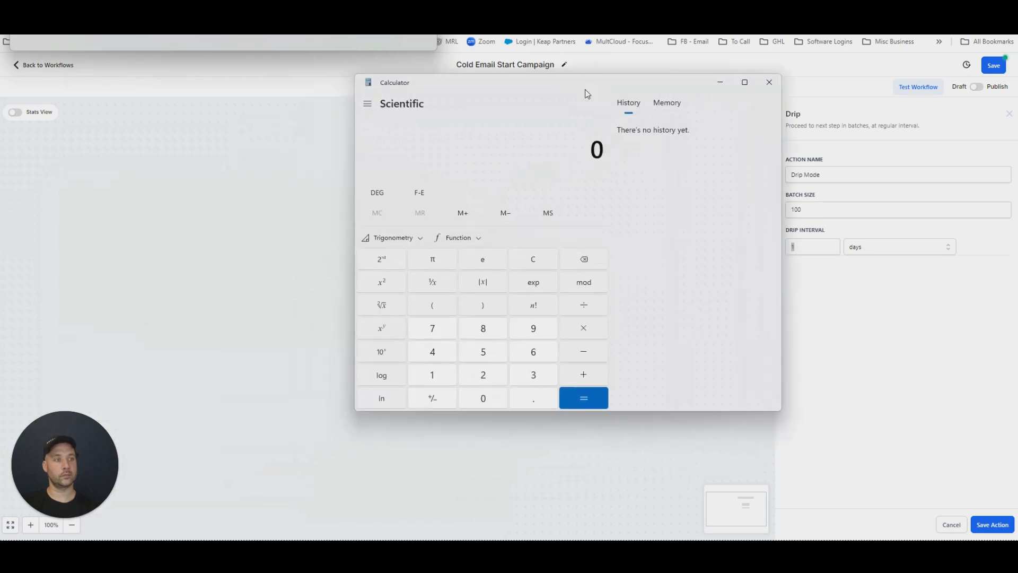
text(25)
key(asterisk)
text(30)
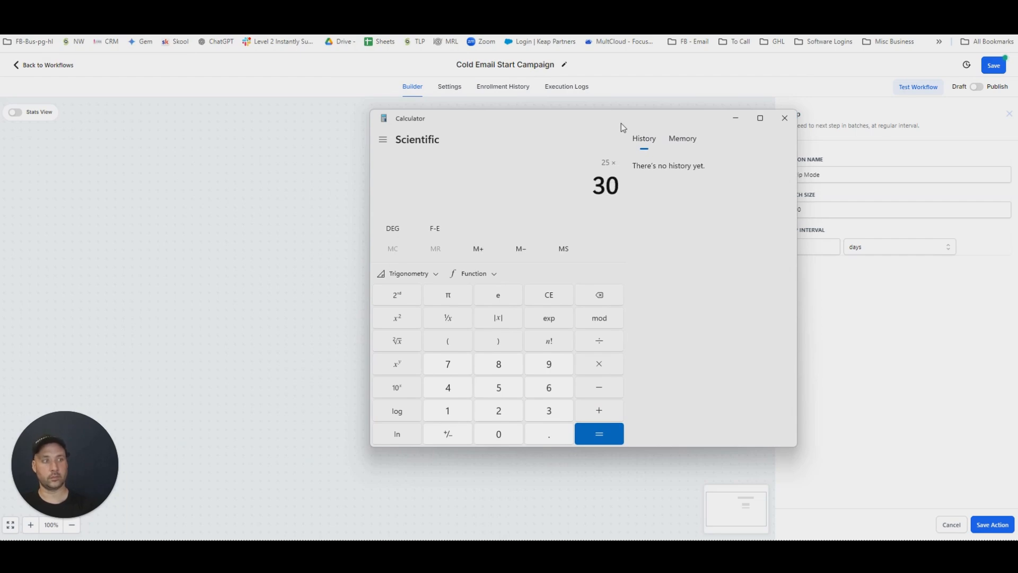
key(Return)
drag(622, 124, 399, 125)
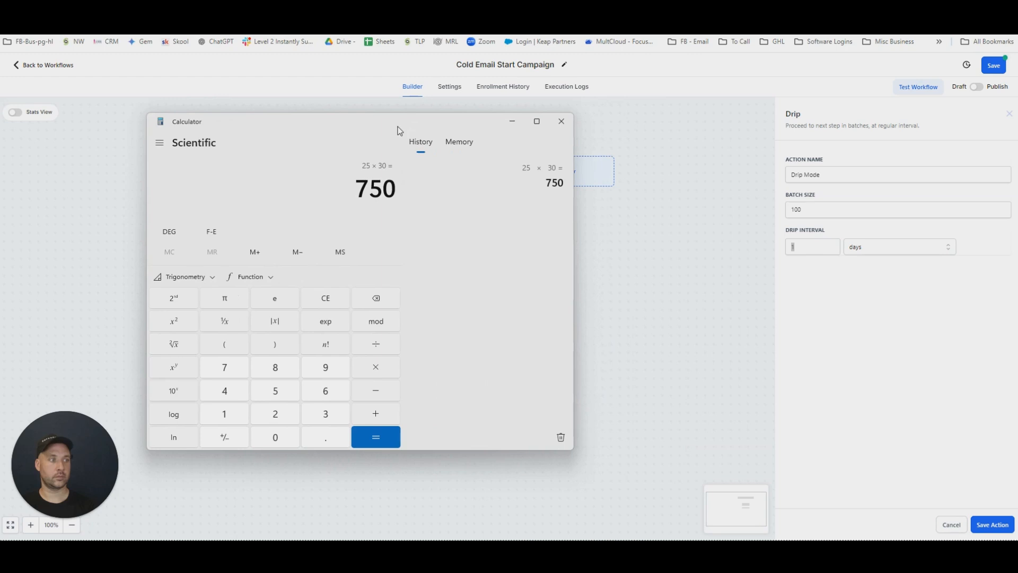
click(711, 295)
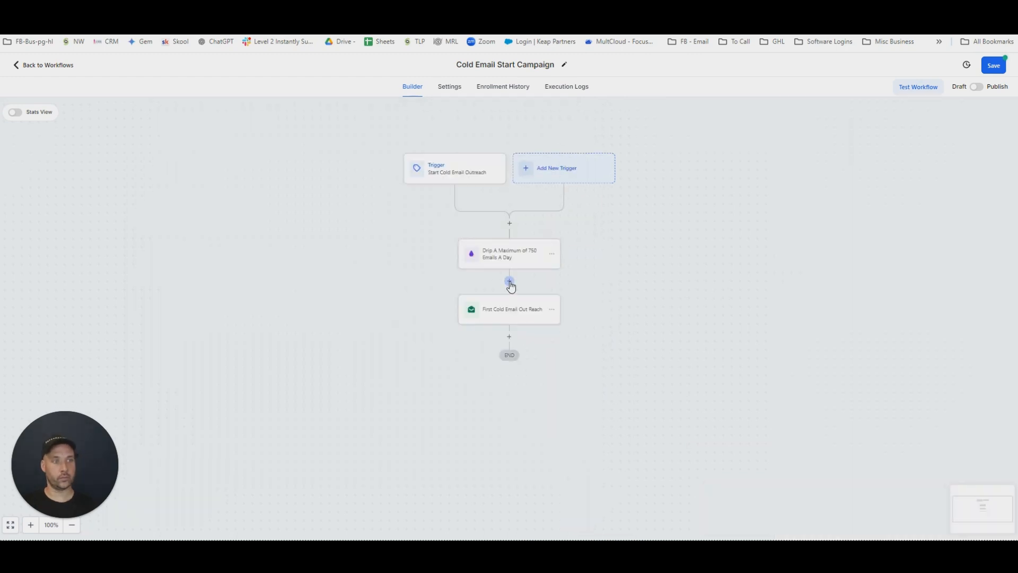
Add a "Wait till 8am" action between the 750-a-day drip and first email, delaying 1 minute with an advance window covering all seven days.
click(509, 281)
text(wait)
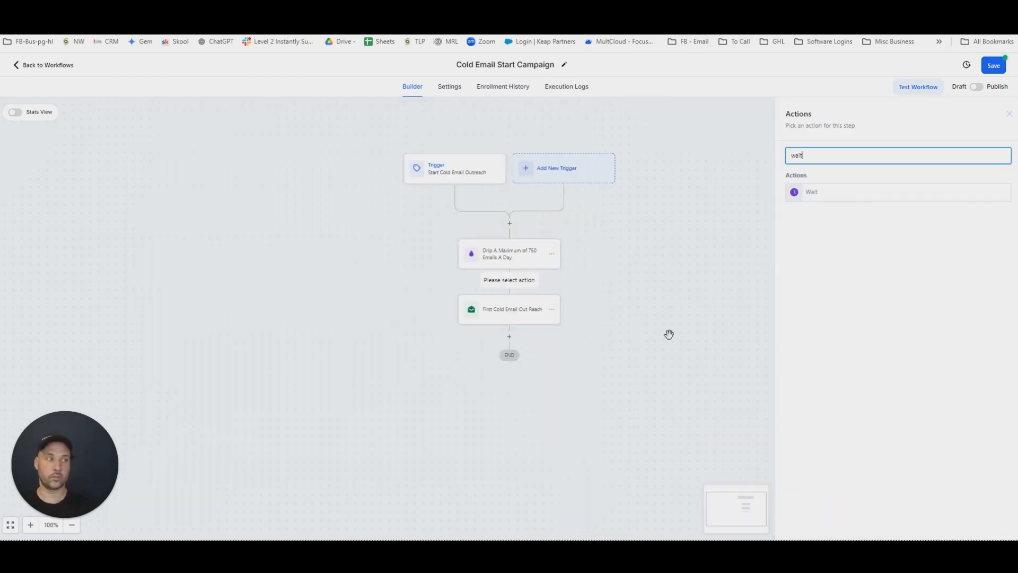
key(Return)
click(674, 249)
click(656, 272)
click(659, 306)
click(799, 306)
Set the wait's resume window from 08:00 AM to 8:00 PM and save the action.
click(814, 352)
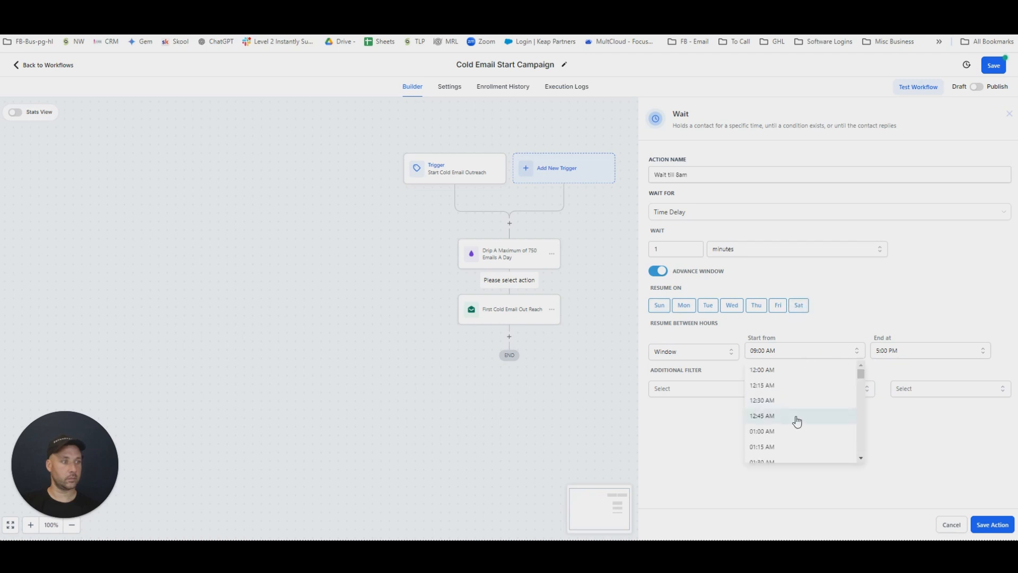
drag(864, 377, 860, 402)
click(765, 404)
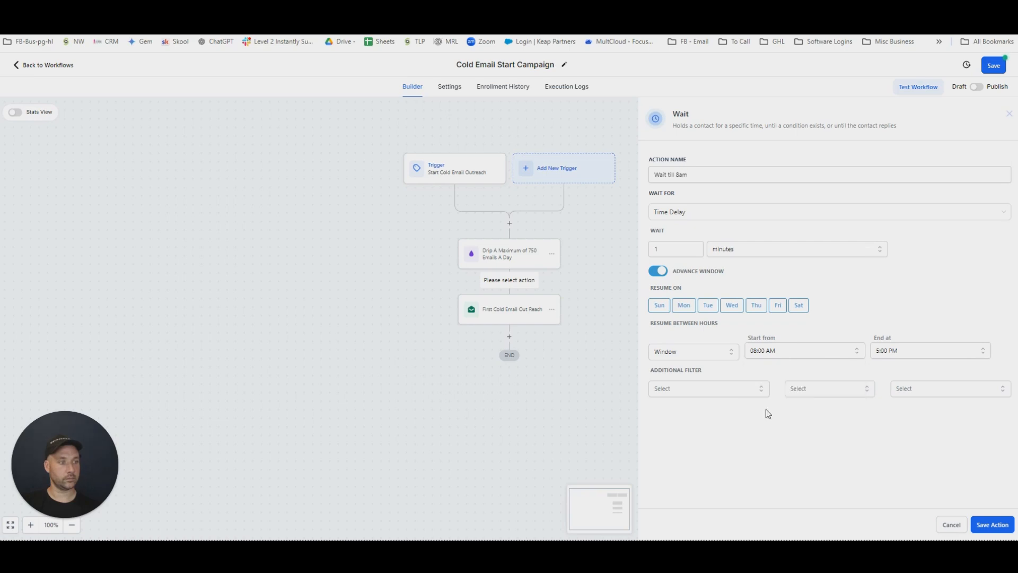
click(946, 352)
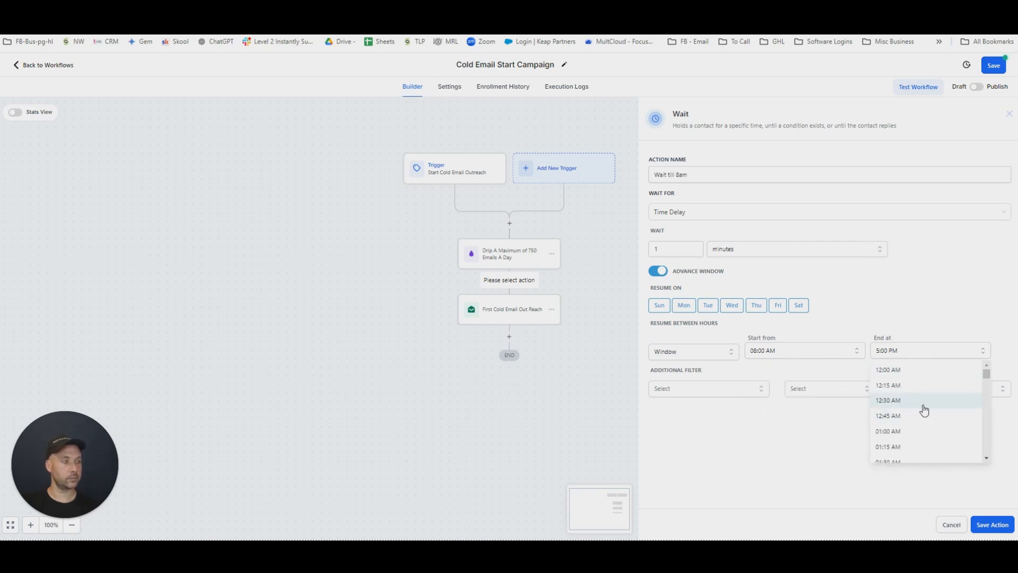
drag(985, 374, 978, 438)
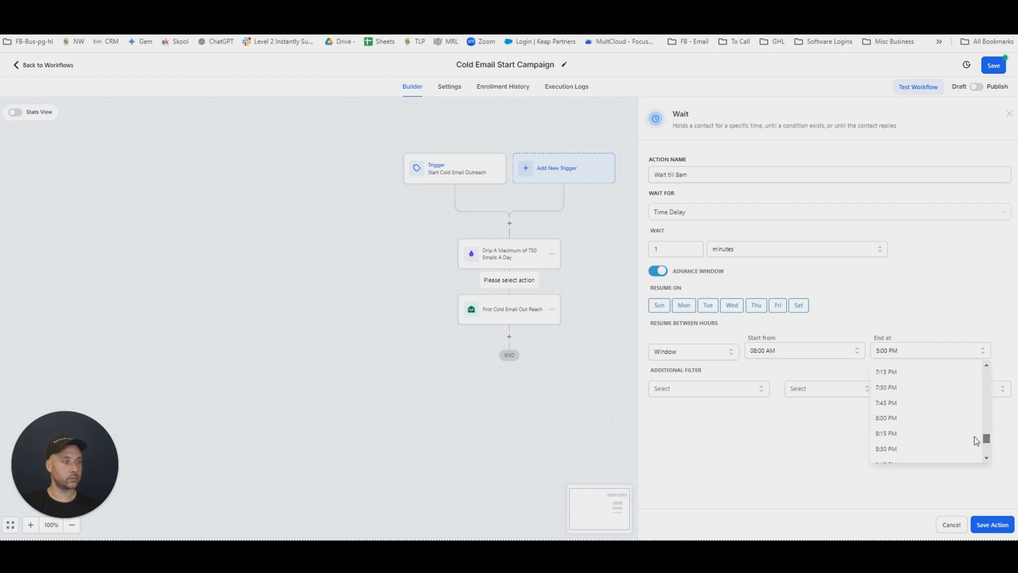
click(881, 419)
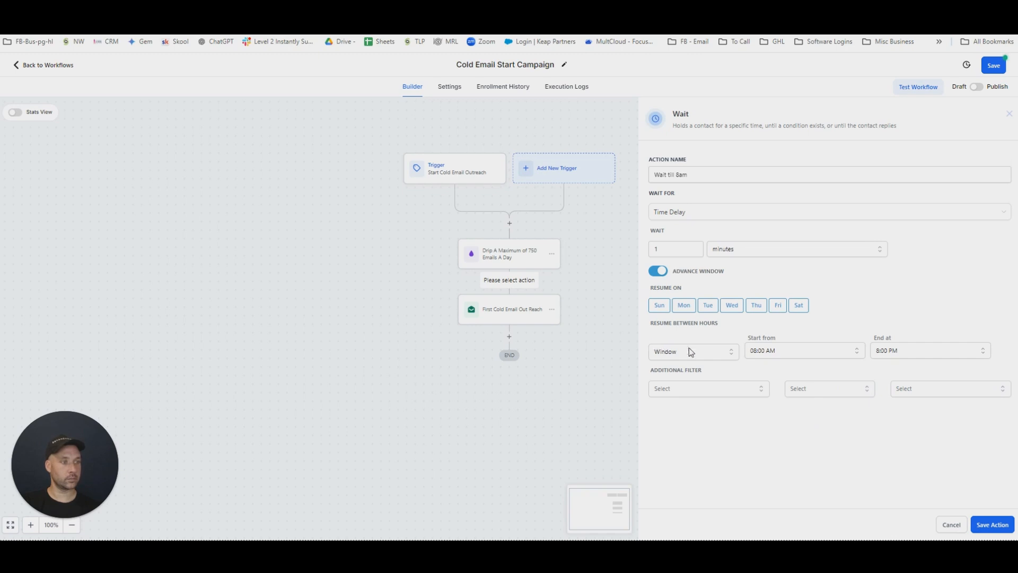
click(992, 524)
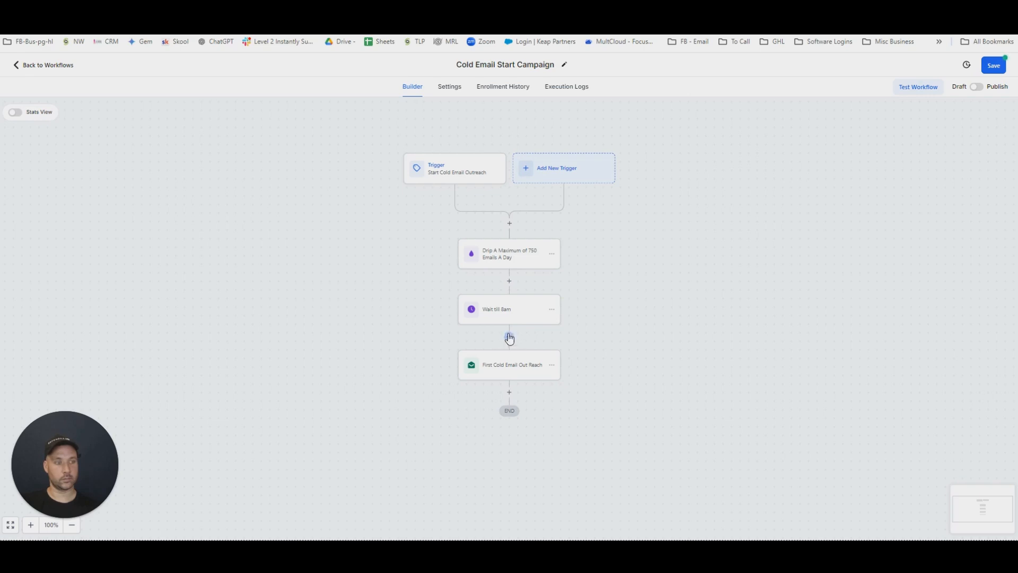
Add a Drip action before the first email, batch size 1 every 1 minute, named "Drip Mode Only Send 1 Email a Minute".
click(509, 337)
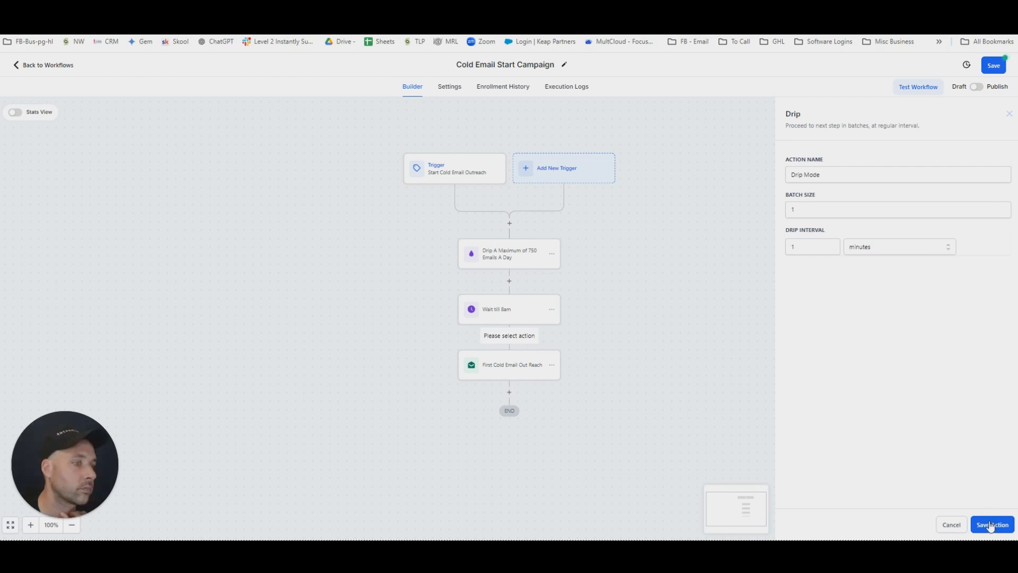
click(993, 525)
click(501, 372)
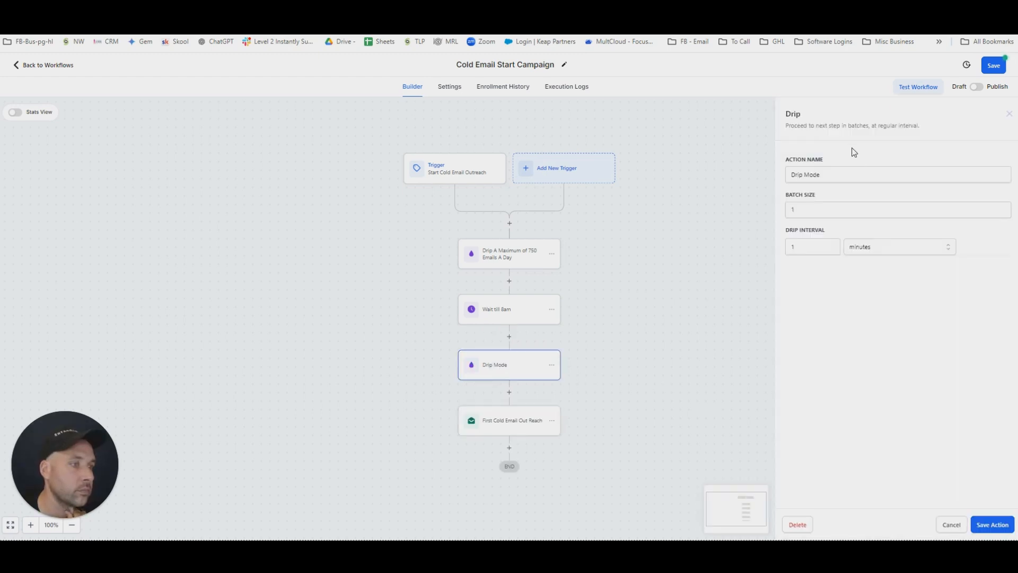
mouse_move(830, 177)
mouse_down()
mouse_move(791, 176)
mouse_move(831, 181)
mouse_up()
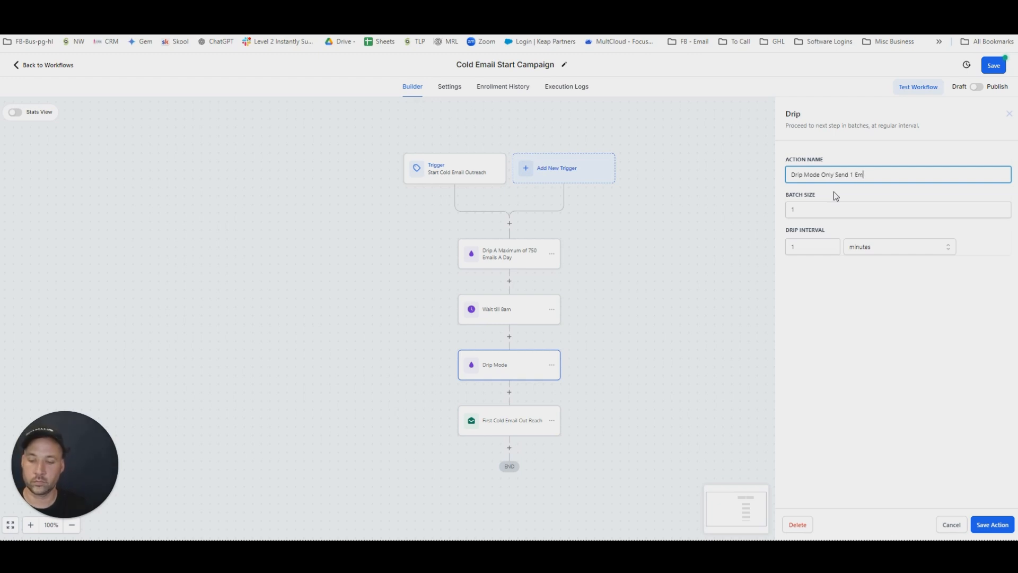
text(Only Send 1 Email an)
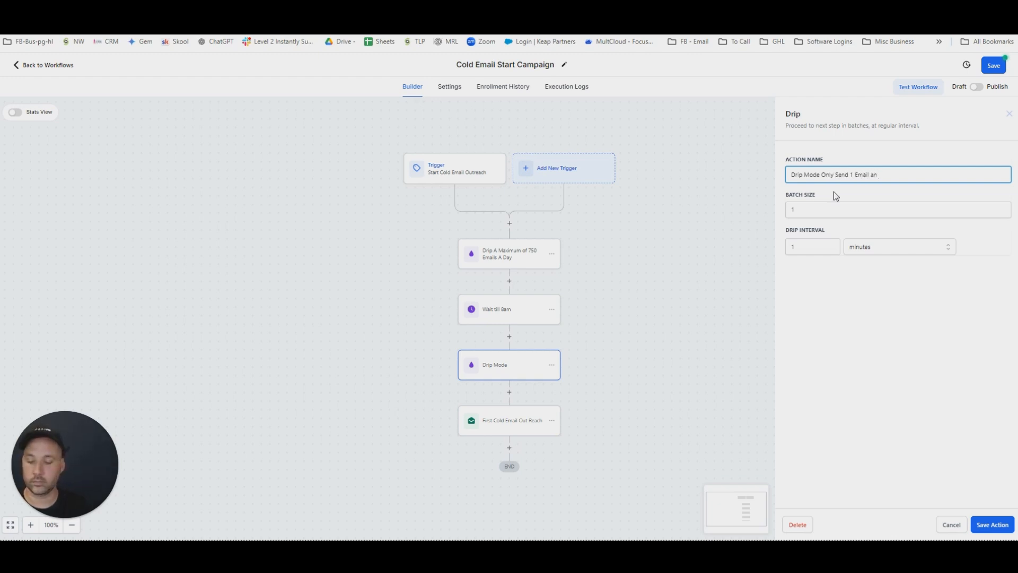
key(BackSpace)
text(Minute)
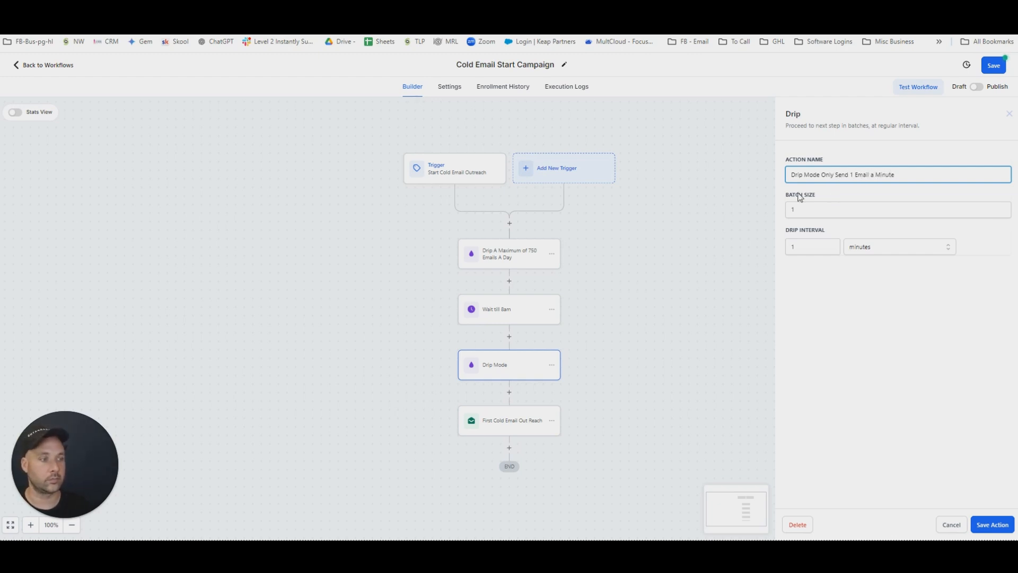
click(992, 524)
Copy the sequence from the 750-a-day drip through the first cold email to the end of the workflow.
click(552, 164)
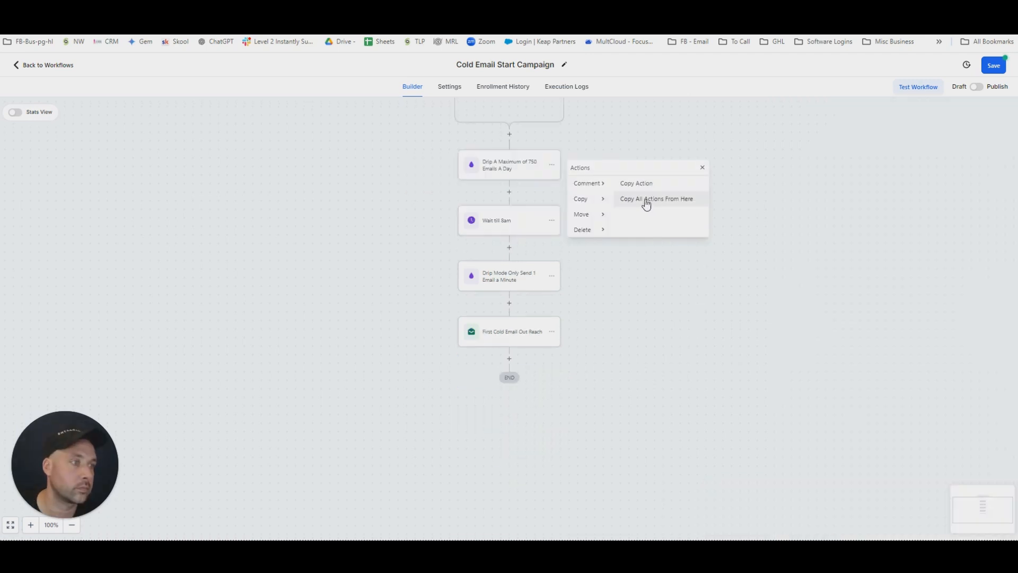
click(645, 202)
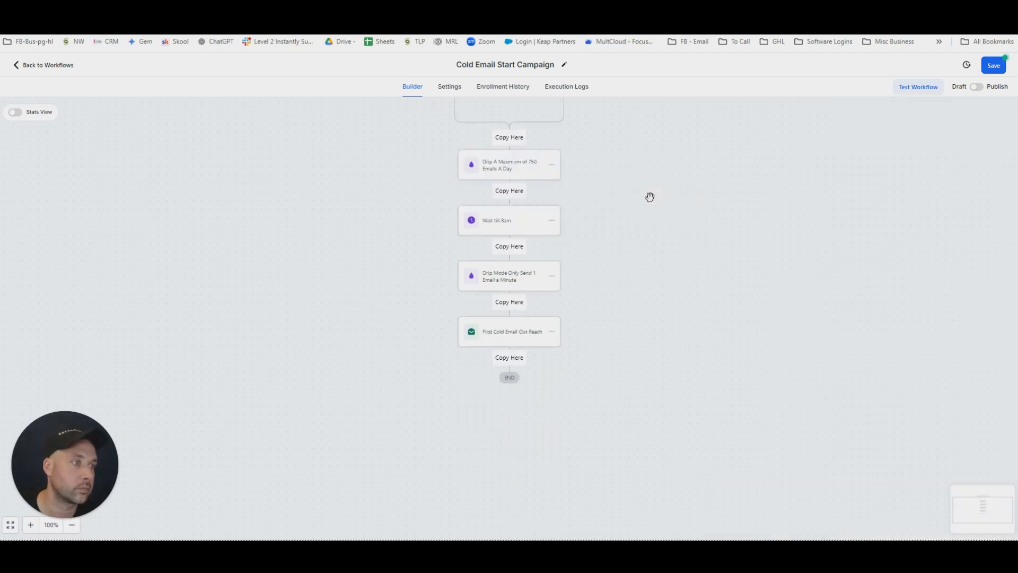
click(509, 364)
scroll(583, 355, down, 3)
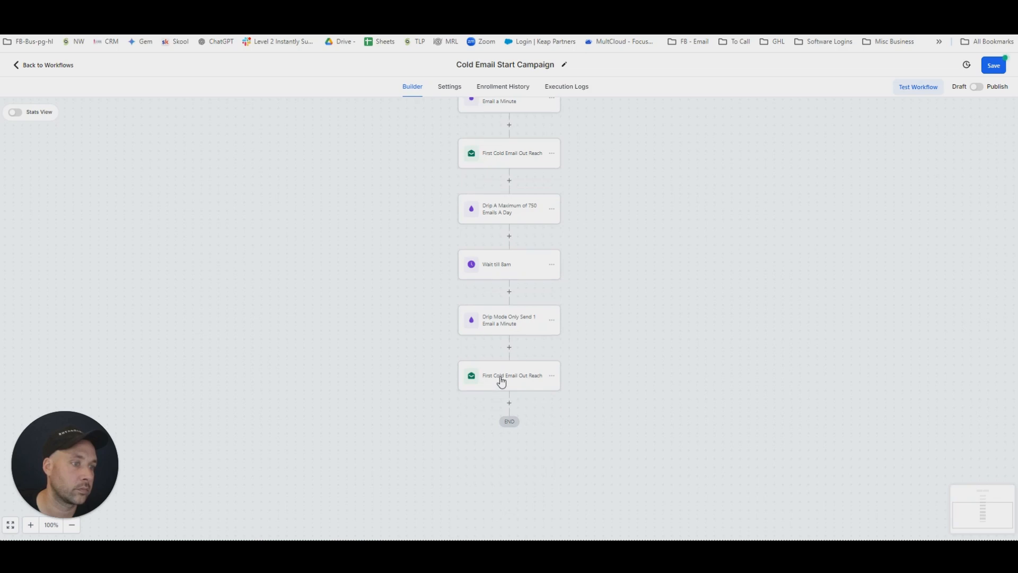
Rename the copied email action at the end of the workflow as "Second Cold Email Out Reach".
click(504, 383)
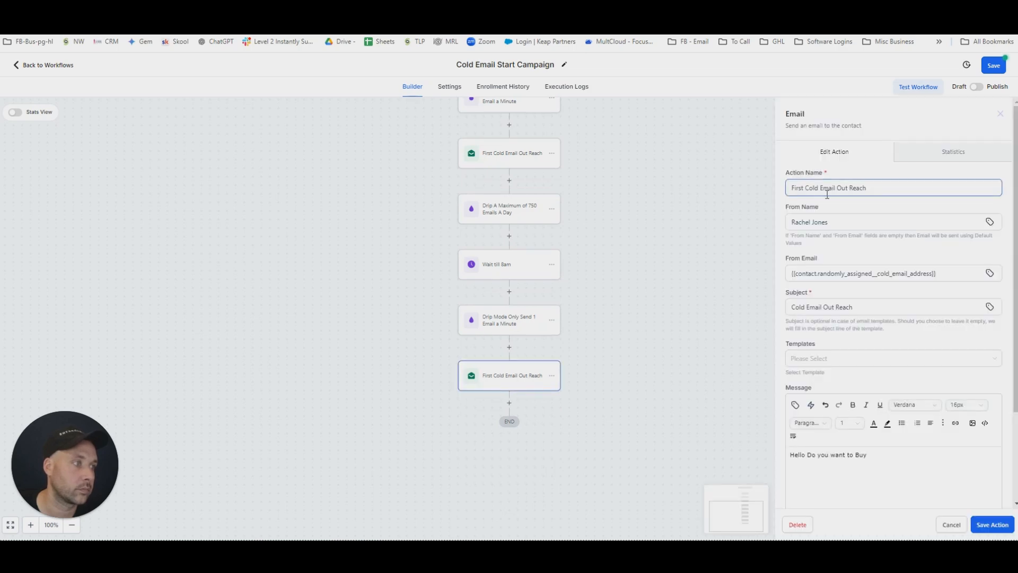
drag(805, 187, 780, 194)
text(Second)
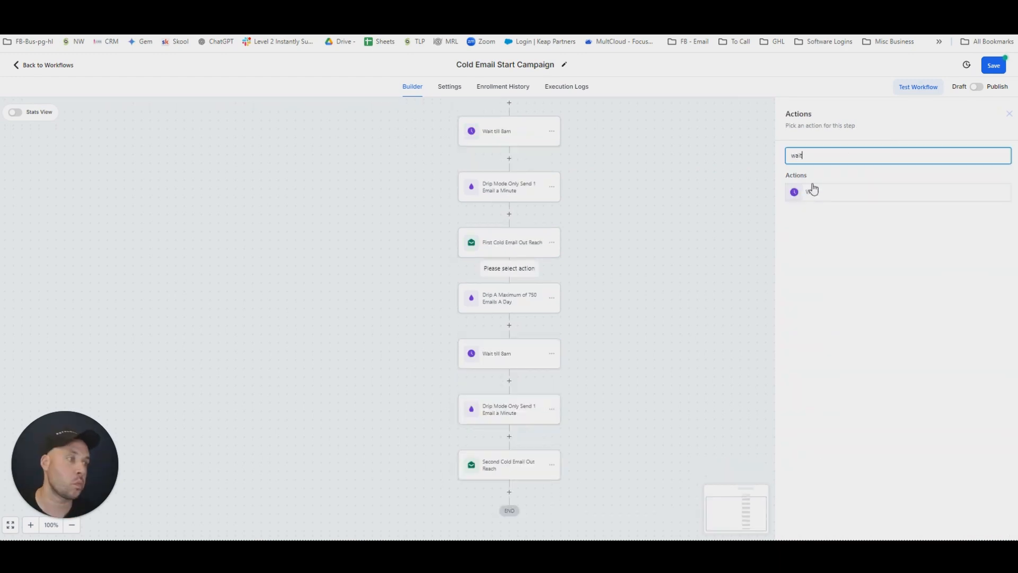
Add a Wait action after the first cold email, named "Wait 72 Hours", with a time delay of 72 hours.
click(811, 190)
click(726, 176)
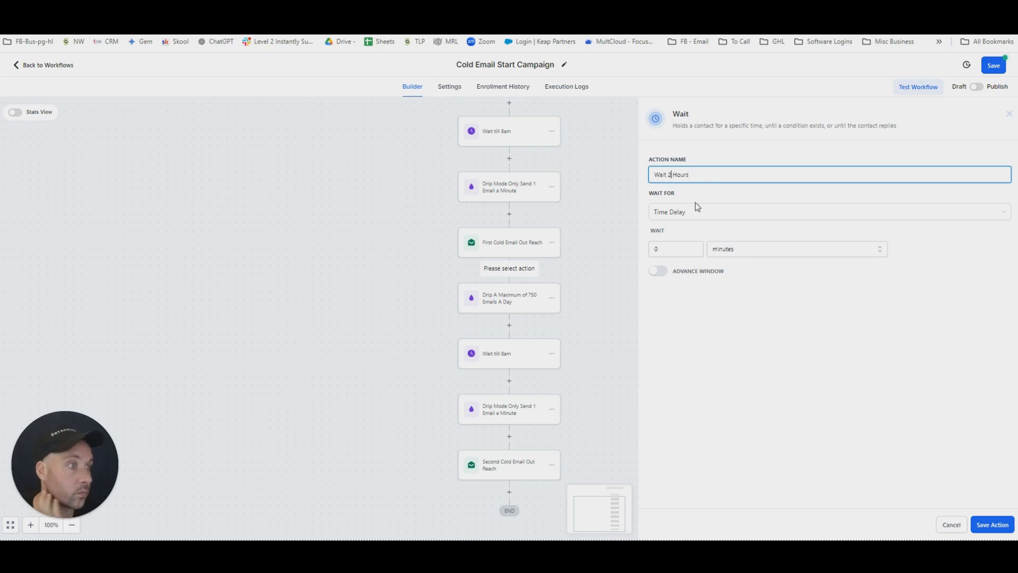
key(BackSpace)
key(BackSpace)
text(72)
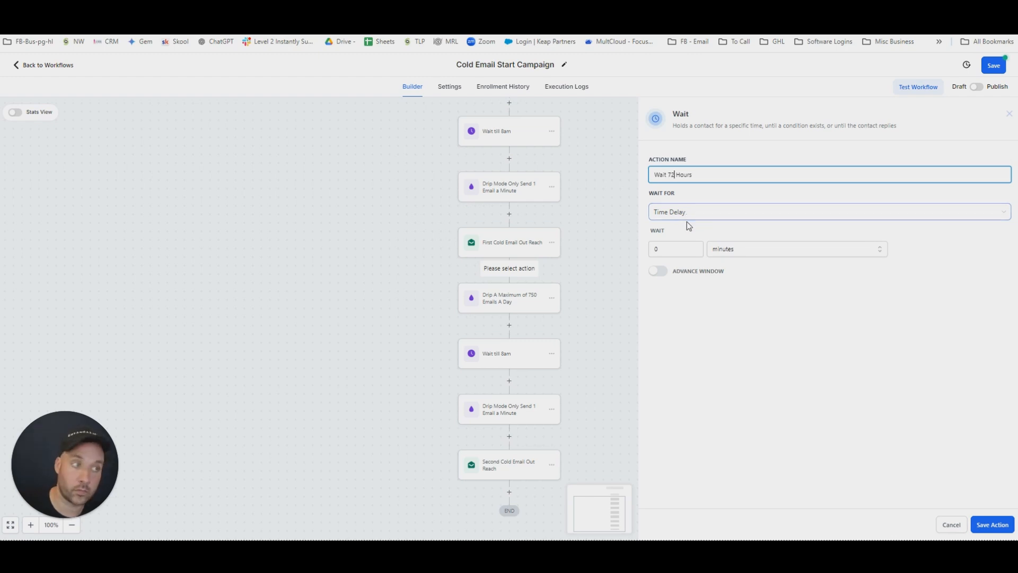
click(750, 245)
click(732, 284)
key(shift+Tab)
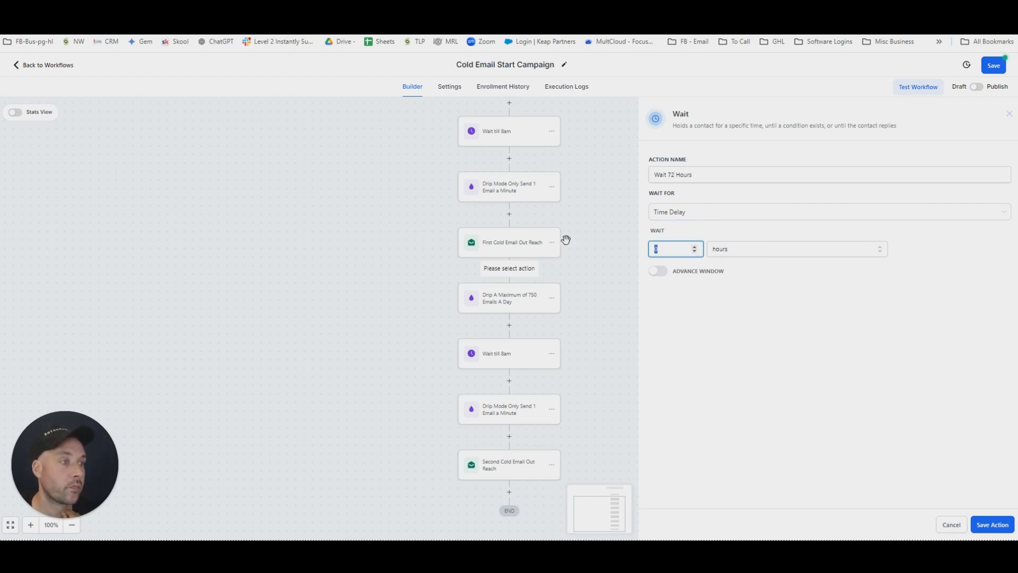
text(7)
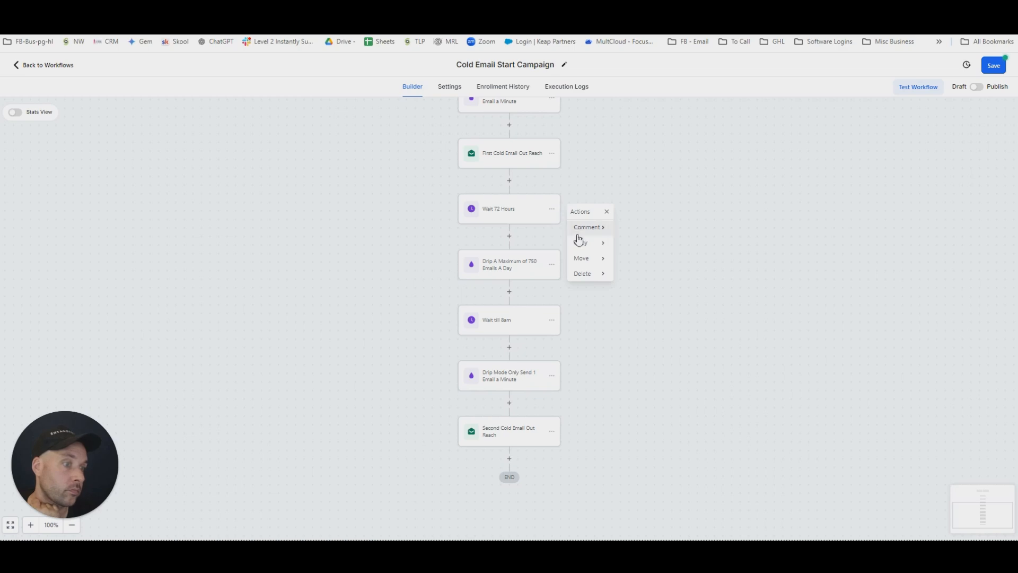
Copy the sequence from the 72-hour wait through the second cold email to the end of the workflow.
click(583, 243)
click(656, 248)
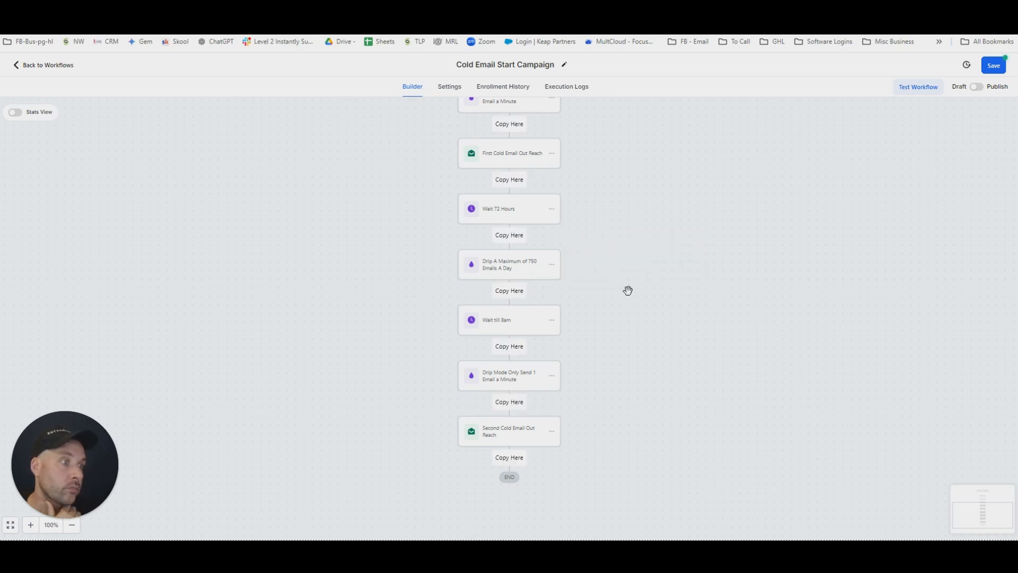
scroll(579, 366, down, 2)
click(515, 370)
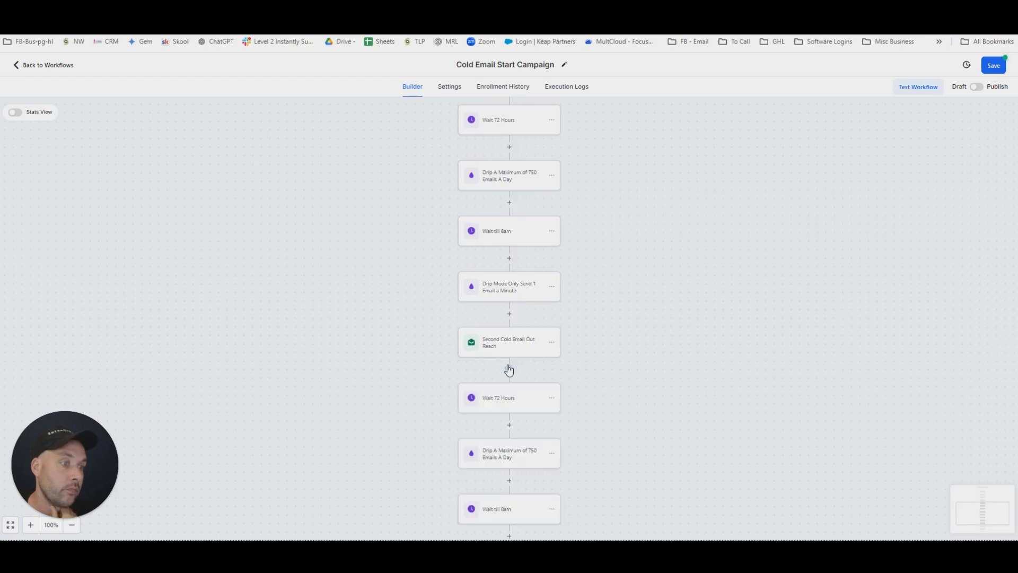
Rename the copied wait after the second email as "Wait 7 days" and set its delay to 7 days.
scroll(578, 355, down, 3)
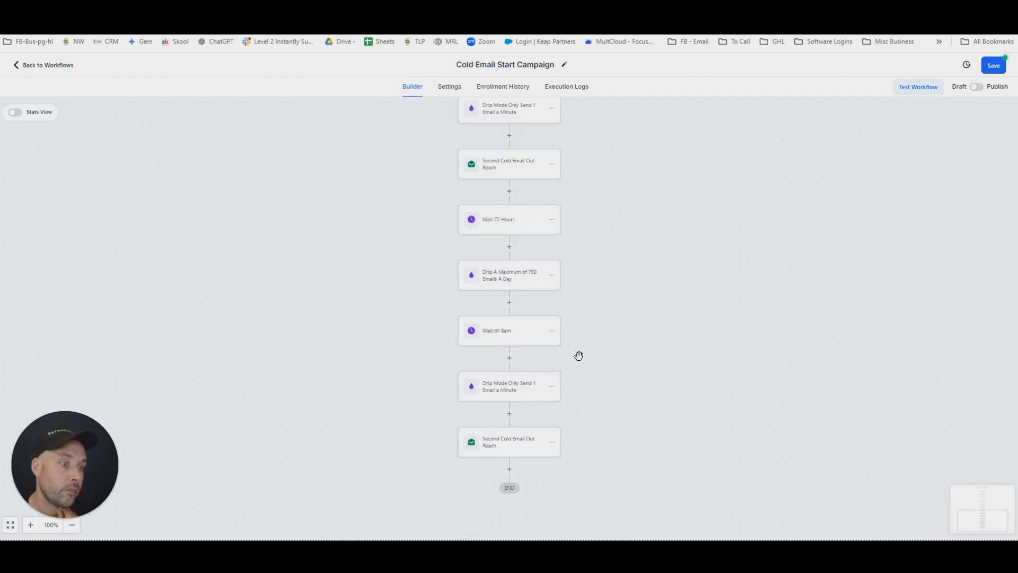
click(499, 226)
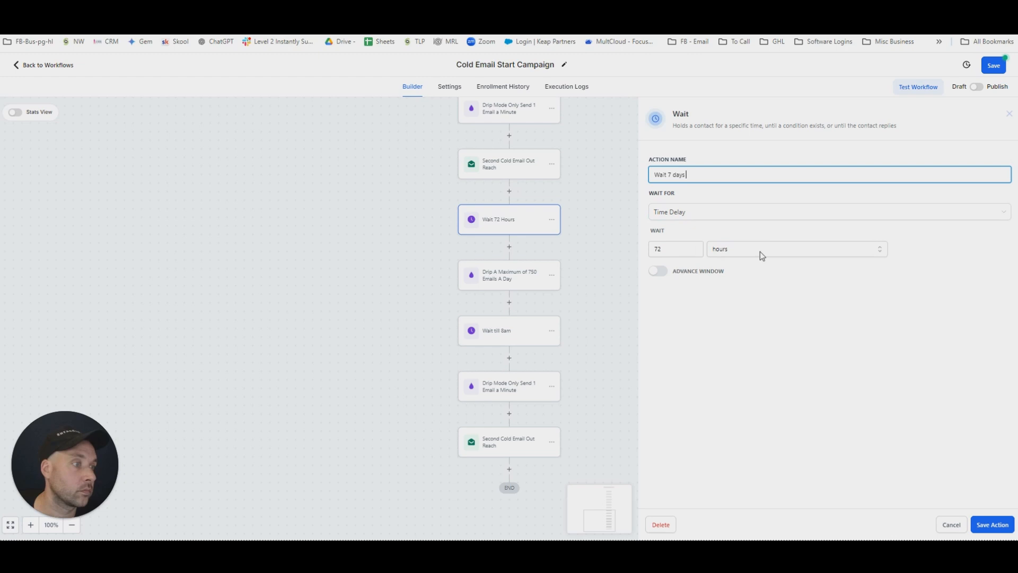
click(762, 255)
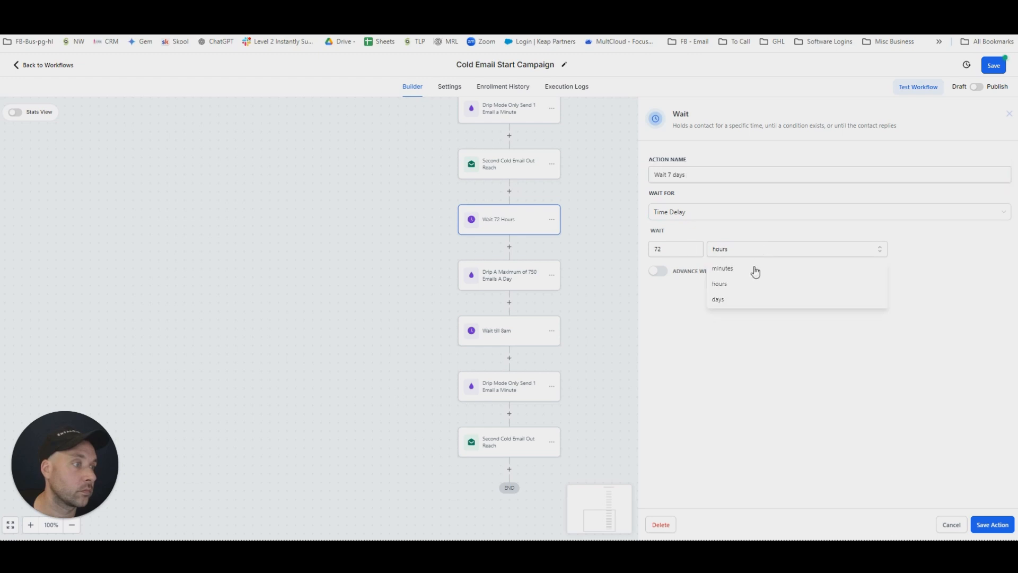
click(723, 301)
double_click(658, 249)
text(7)
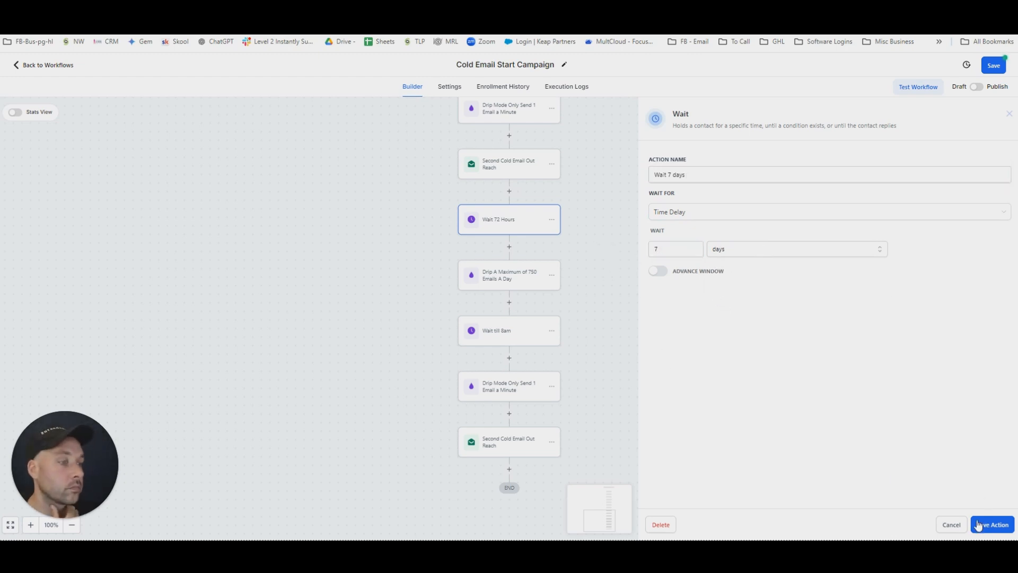
click(984, 525)
Rename the last email action in the workflow as "third Cold Email Out Reach" and save it.
click(504, 448)
drag(814, 188, 704, 189)
key(BackSpace)
text(third Cold Email Out Reach)
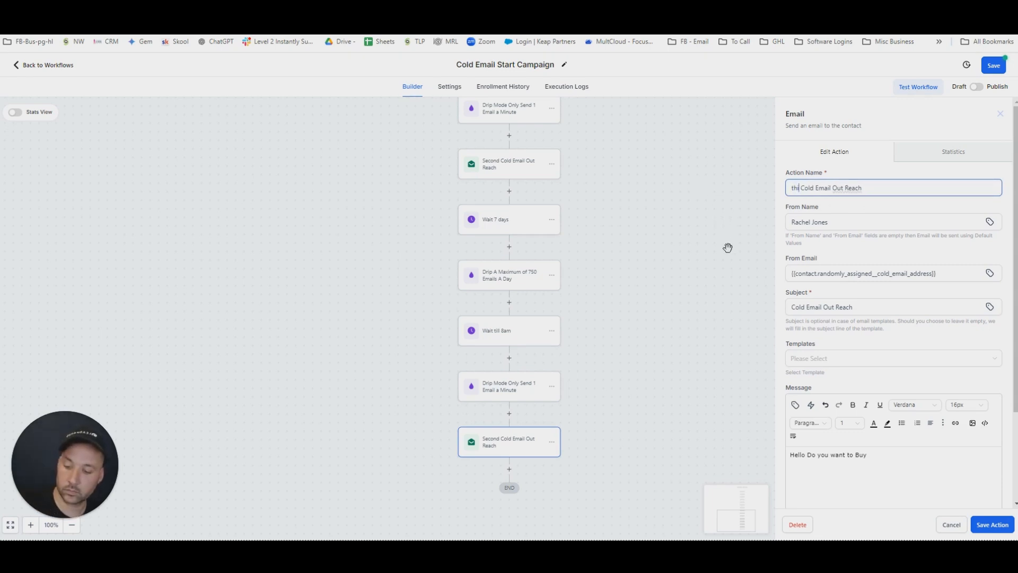
click(1006, 525)
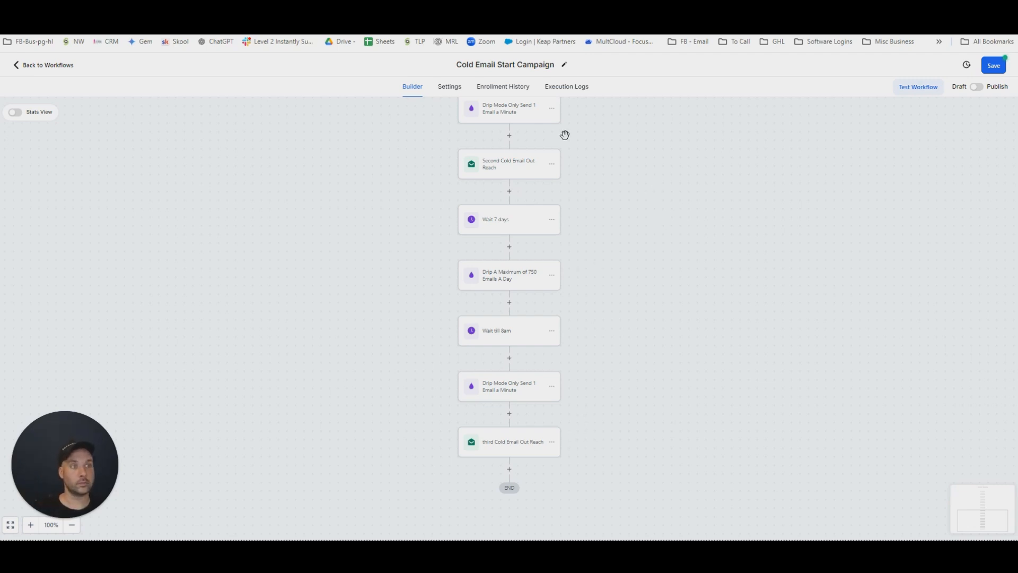
scroll(659, 326, up, 10)
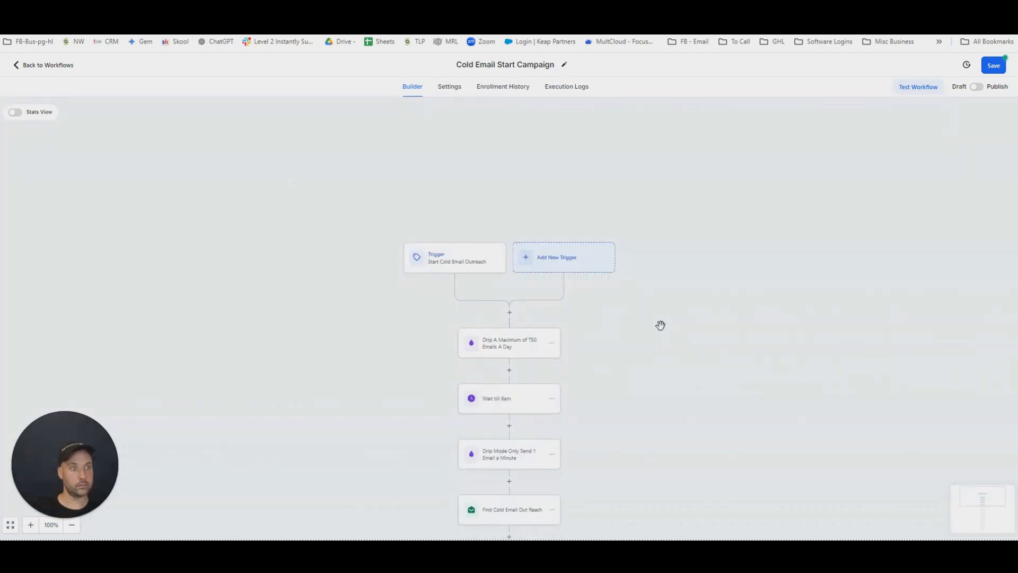